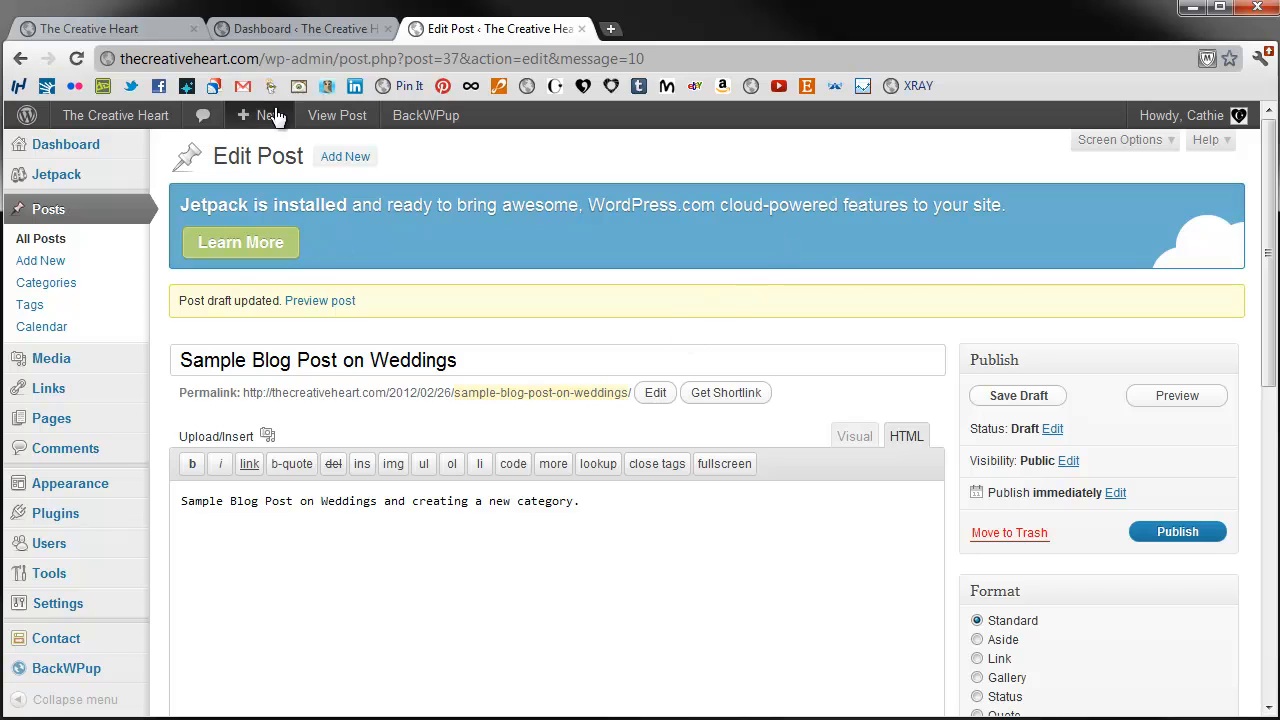
{"action": "left_click", "coordinate": [170, 28]}
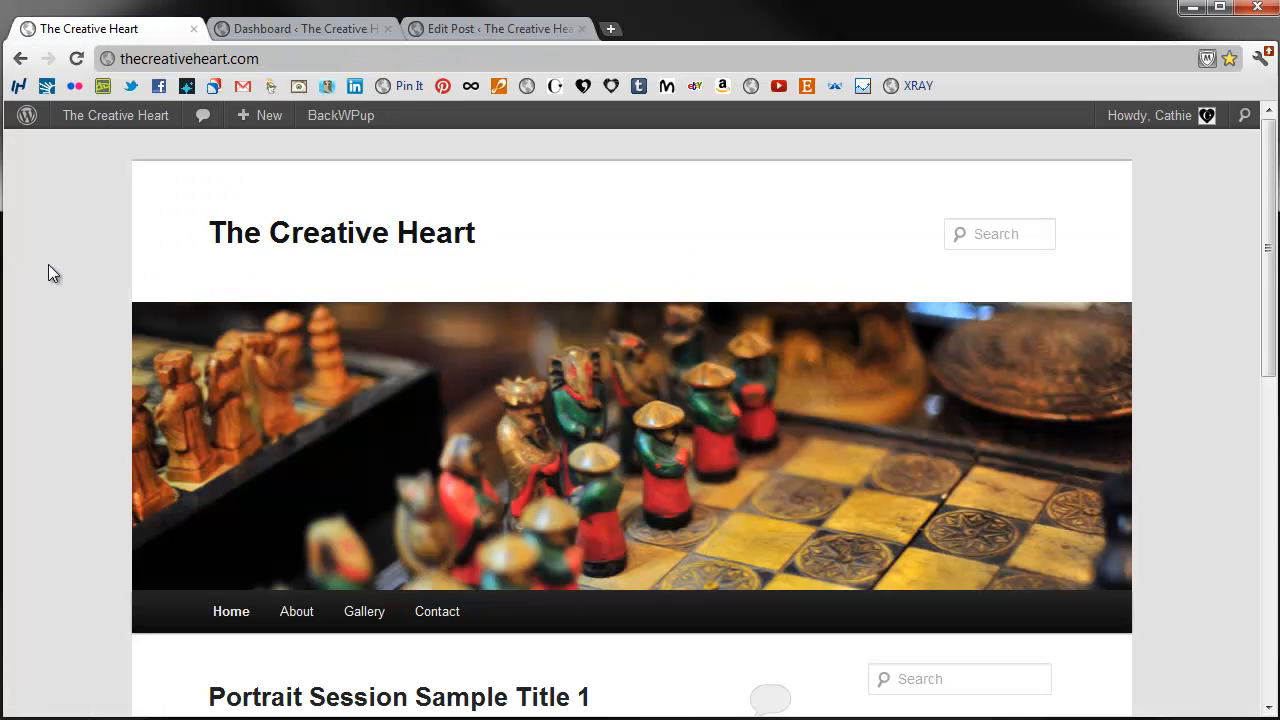
{"action": "left_click", "coordinate": [306, 33]}
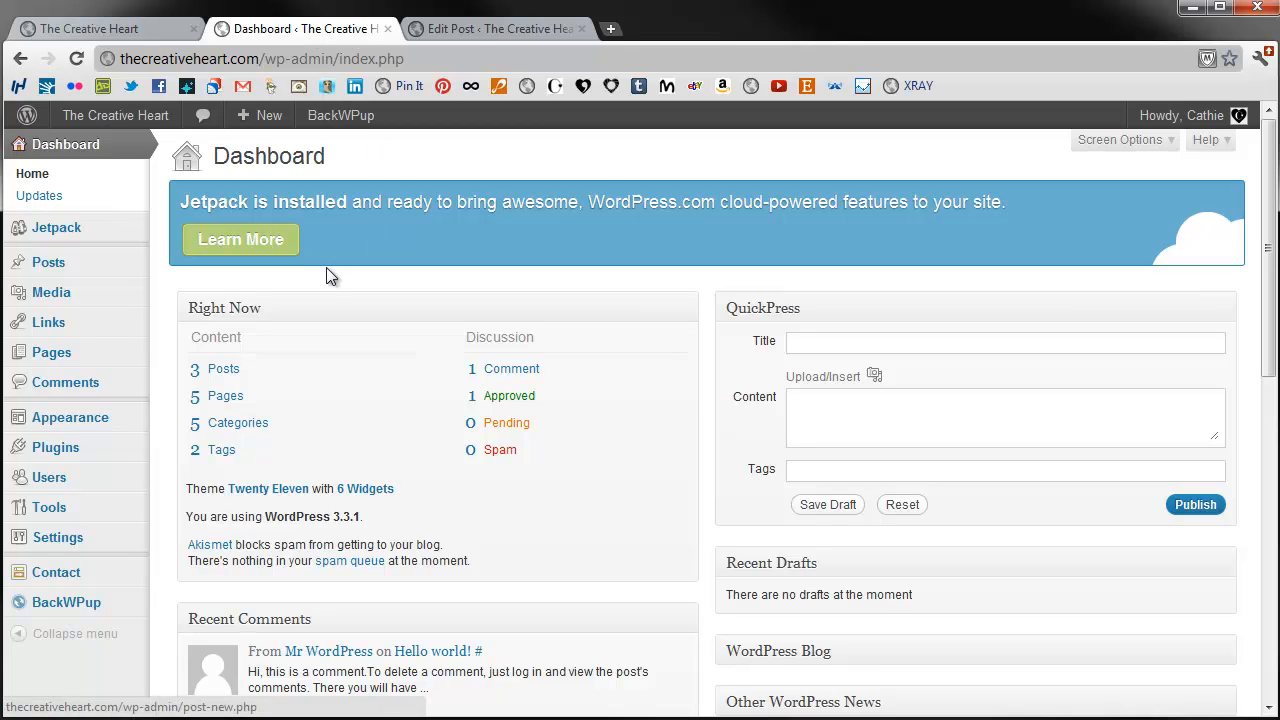
{"action": "left_click", "coordinate": [457, 30]}
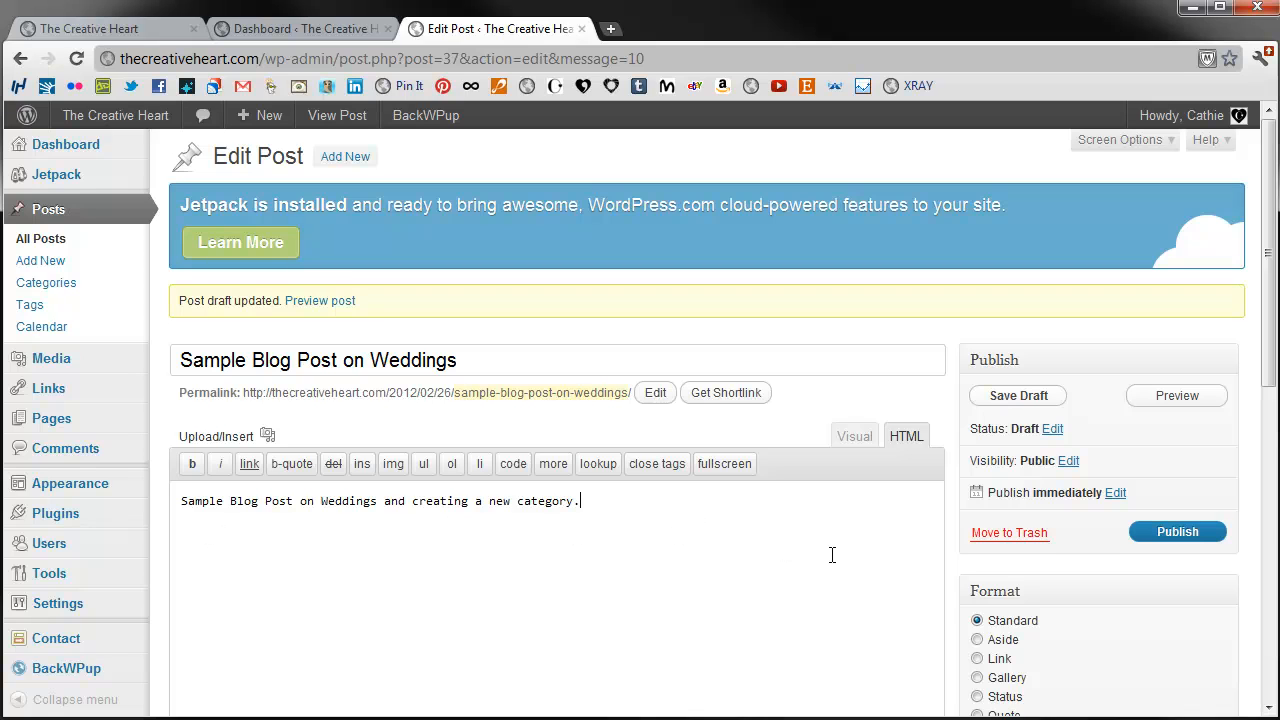
Create a new top-level category named Weddings for the draft post.
{"action": "scroll", "coordinate": [940, 568], "scroll_direction": "down", "scroll_amount": 2}
{"action": "scroll", "coordinate": [925, 540], "scroll_direction": "down", "scroll_amount": 4}
{"action": "scroll", "coordinate": [909, 516], "scroll_direction": "down", "scroll_amount": 2}
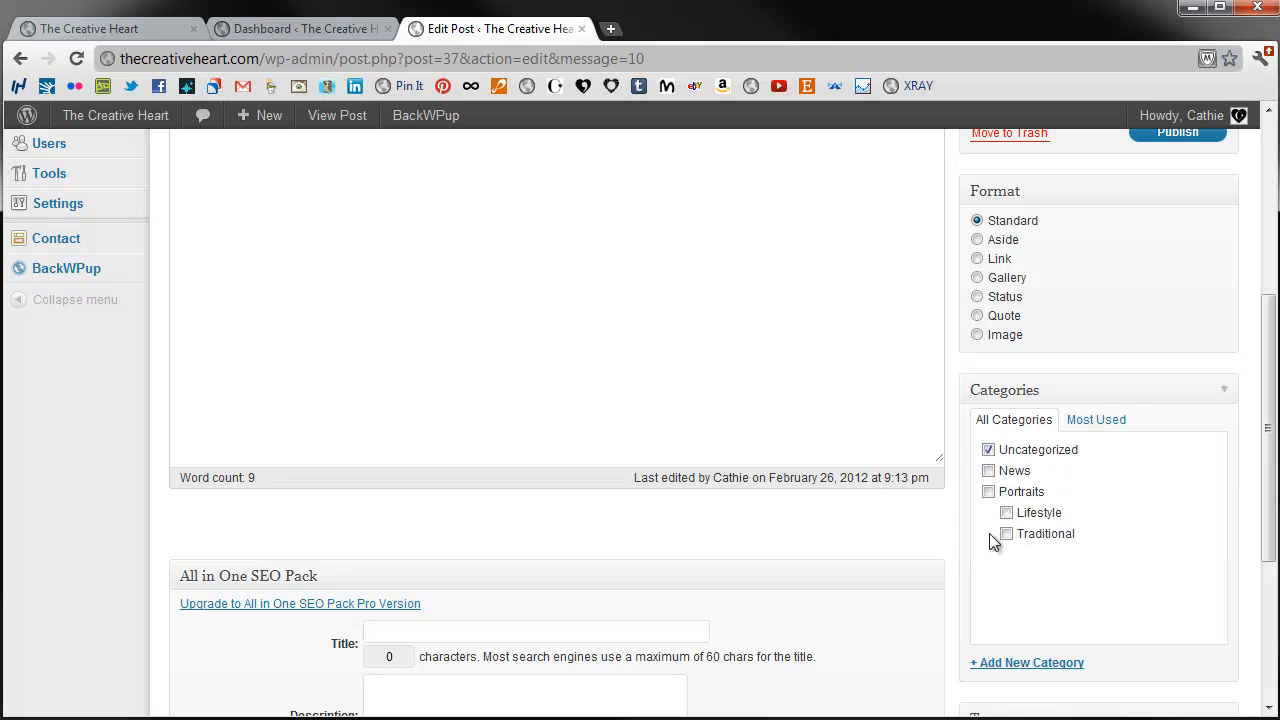
{"action": "left_click", "coordinate": [1008, 666]}
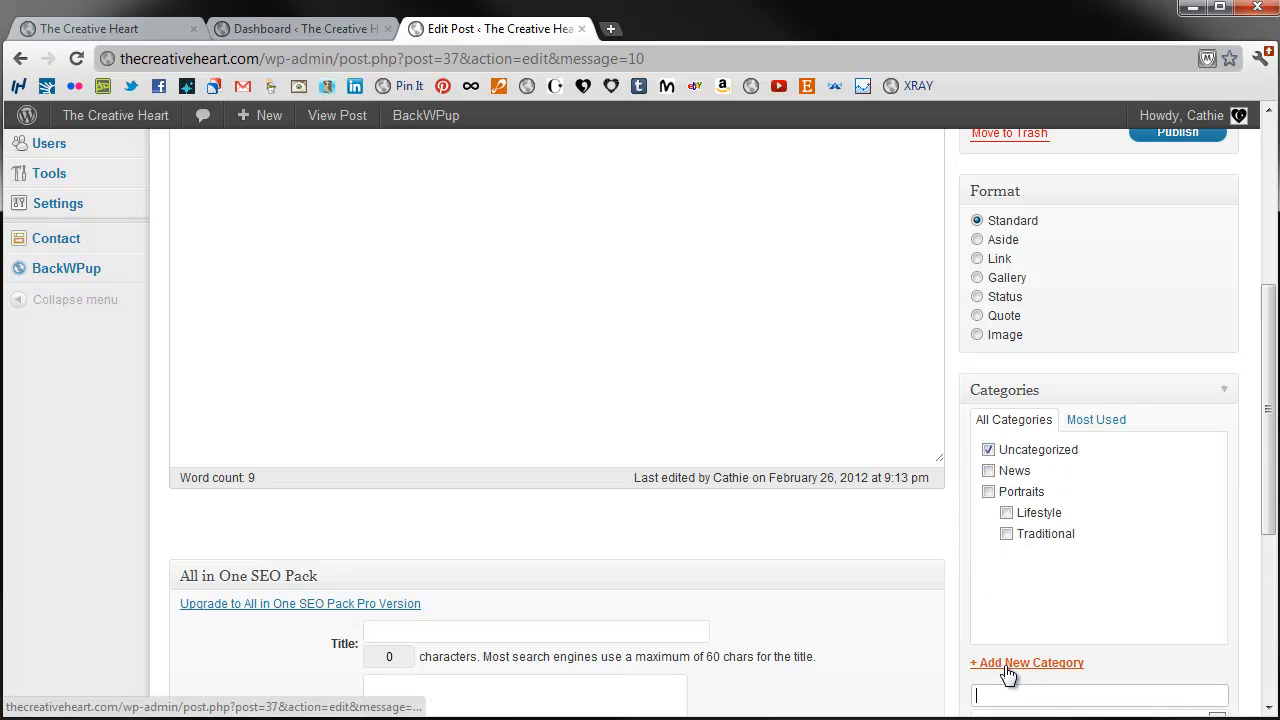
{"action": "scroll", "coordinate": [1100, 597], "scroll_direction": "down", "scroll_amount": 5}
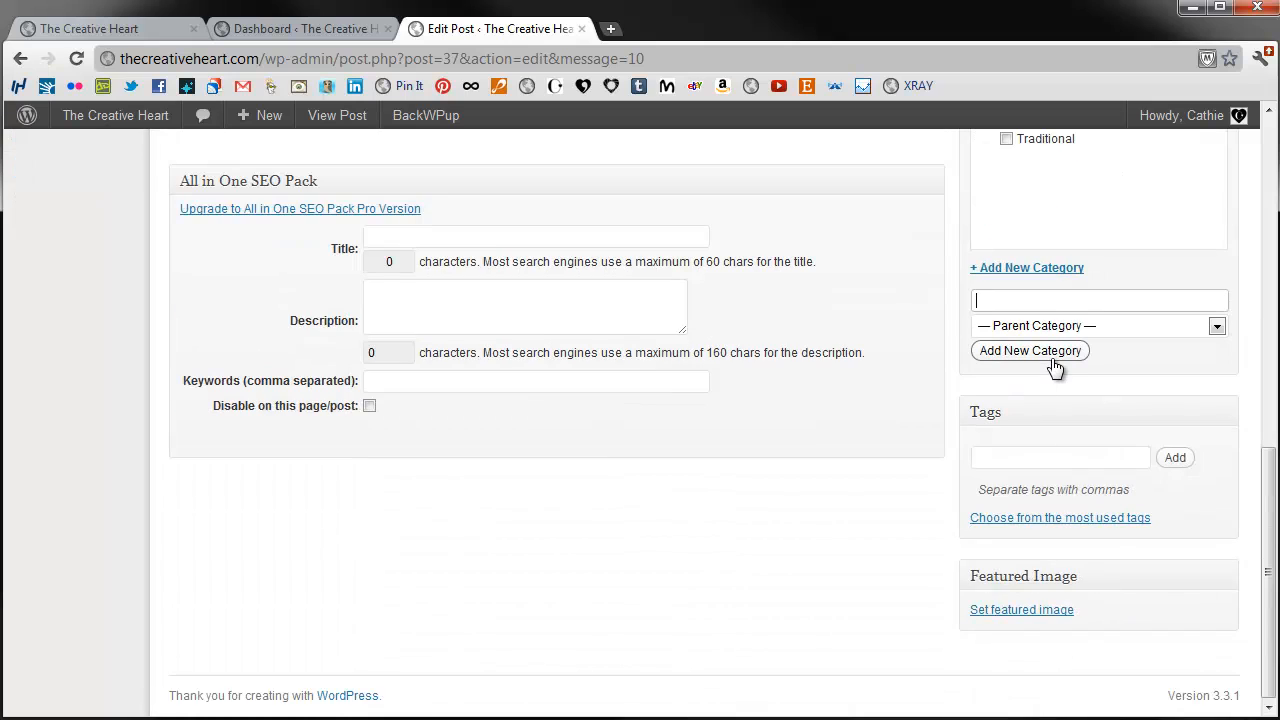
{"action": "type", "text": "Weddings"}
{"action": "left_click", "coordinate": [1056, 362]}
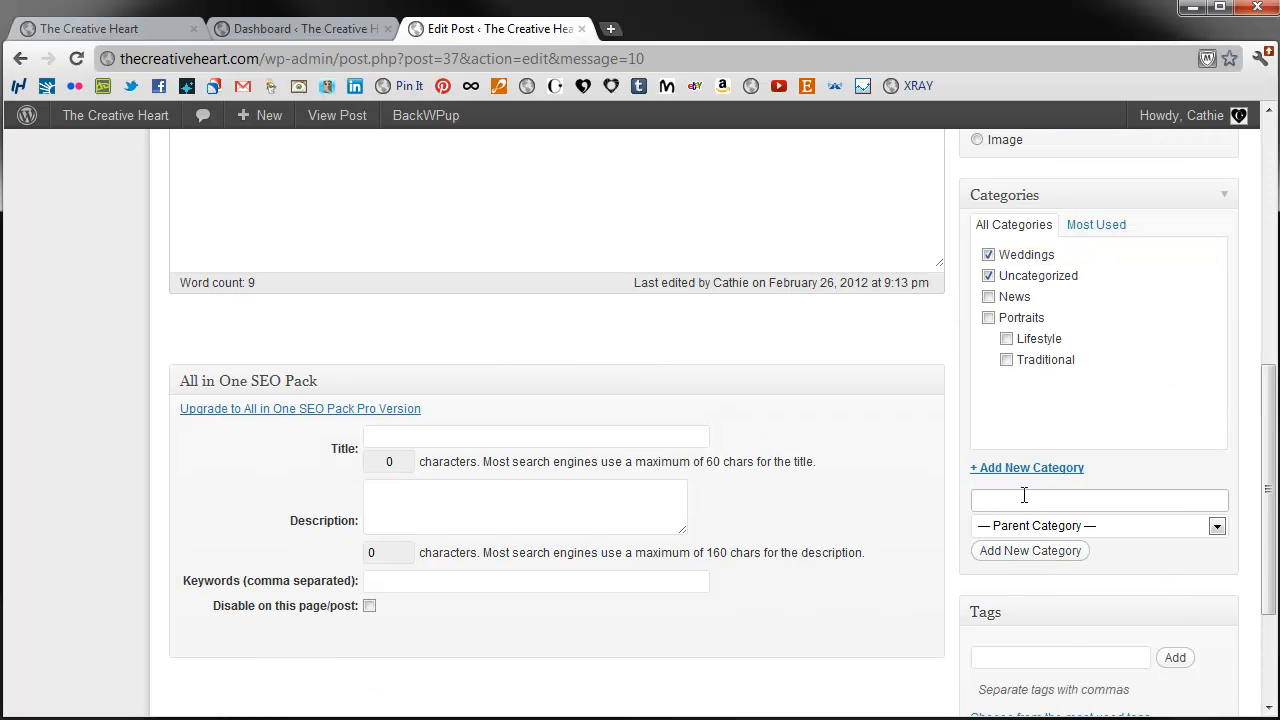
Add a category named The Wedding Day with Weddings as its parent.
{"action": "left_click", "coordinate": [1021, 500]}
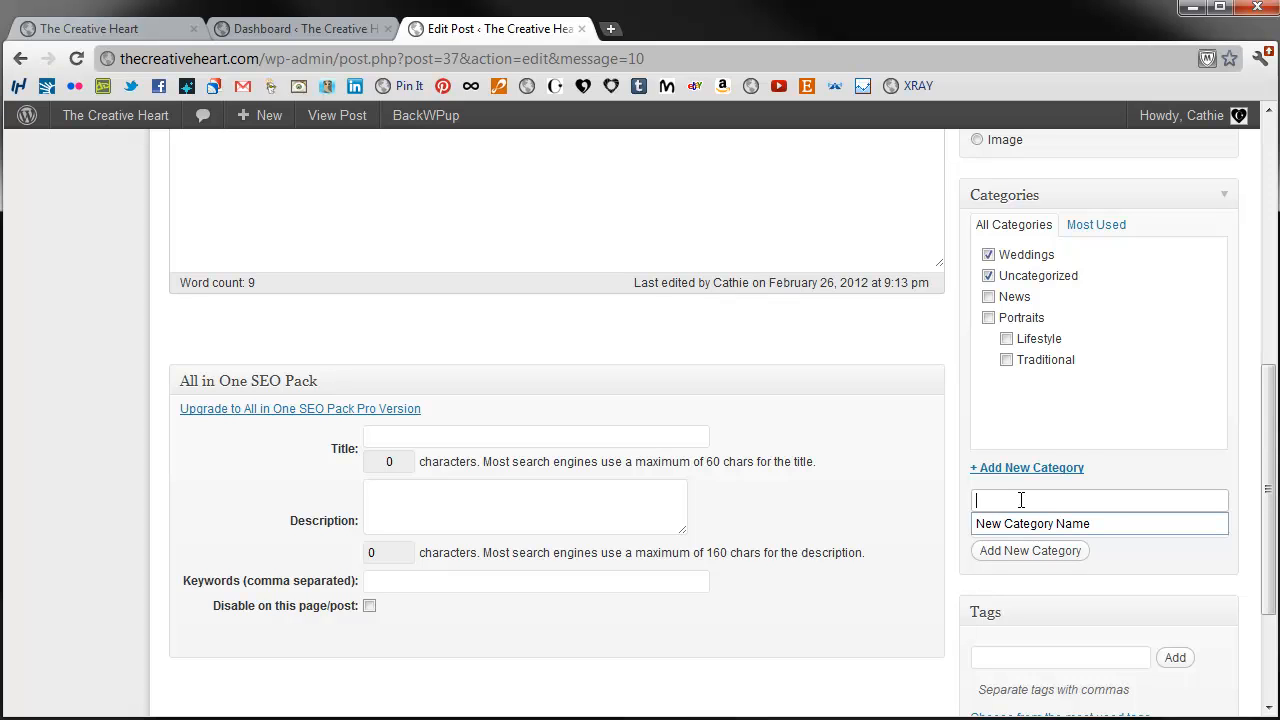
{"action": "type", "text": "We"}
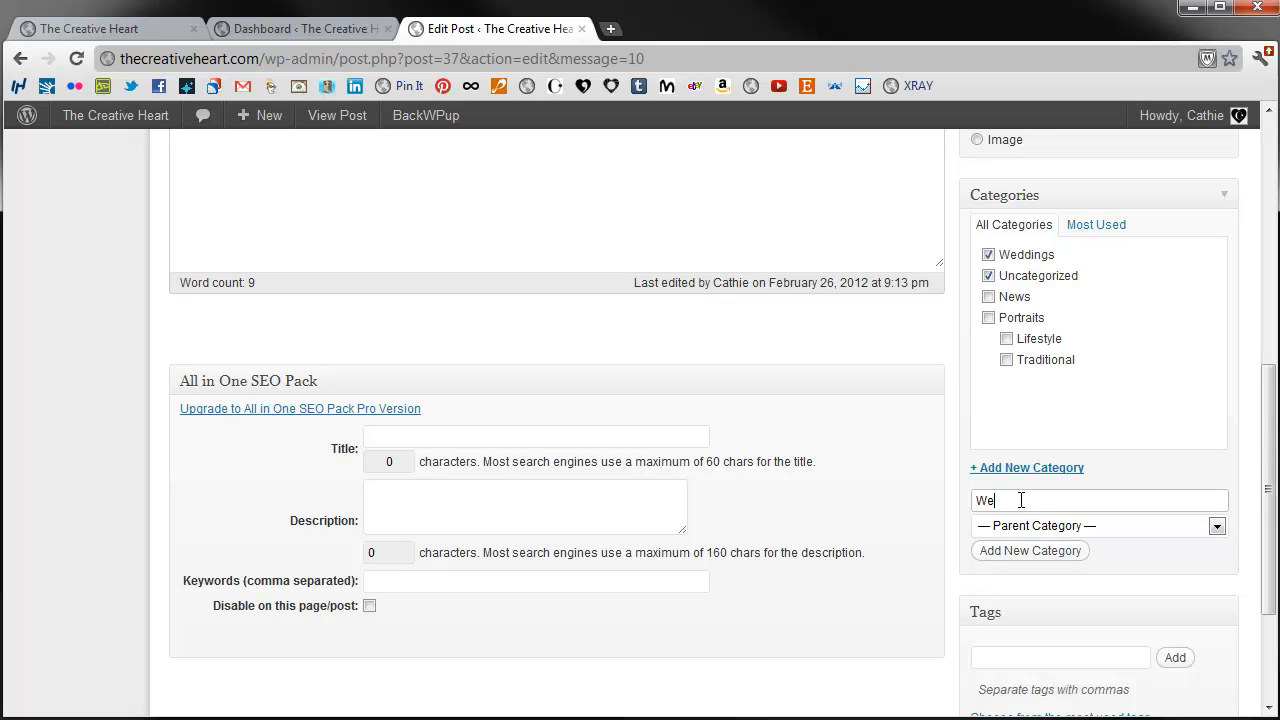
{"action": "key", "text": "BackSpace"}
{"action": "key", "text": "BackSpace"}
{"action": "type", "text": "The Wedding Day"}
{"action": "left_click", "coordinate": [1005, 527]}
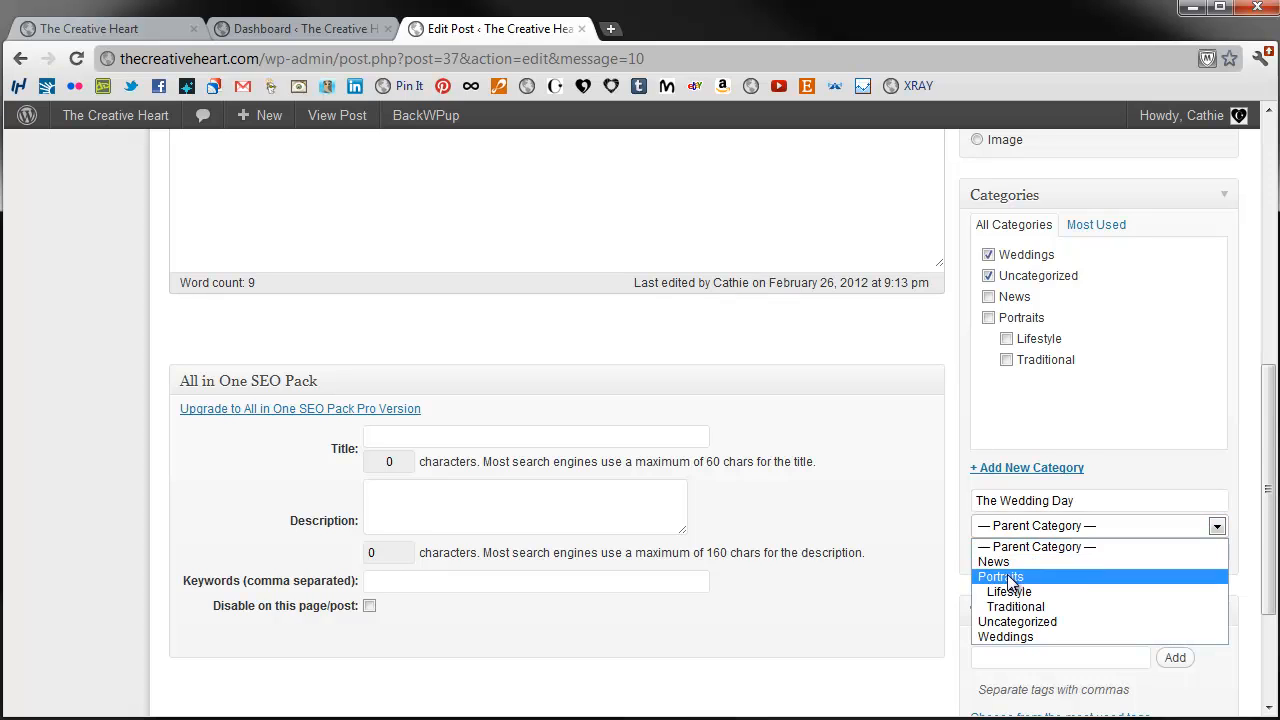
{"action": "left_click", "coordinate": [1008, 636]}
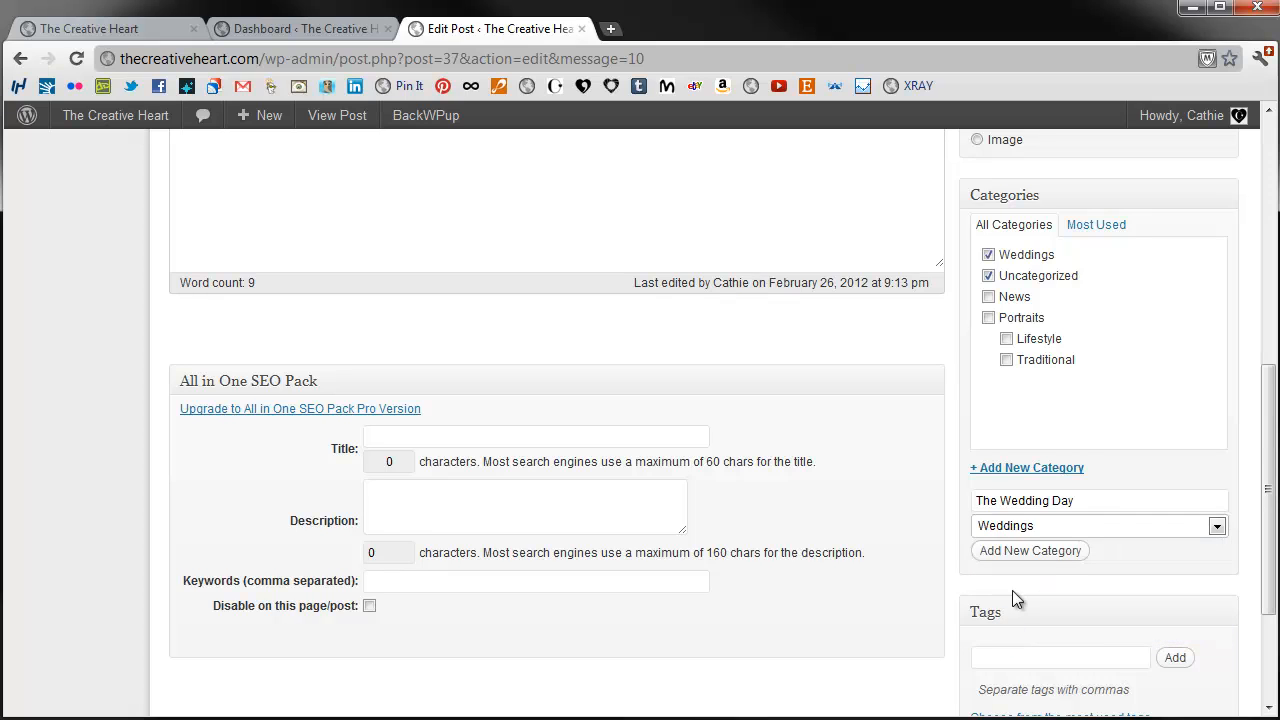
{"action": "left_click", "coordinate": [1031, 555]}
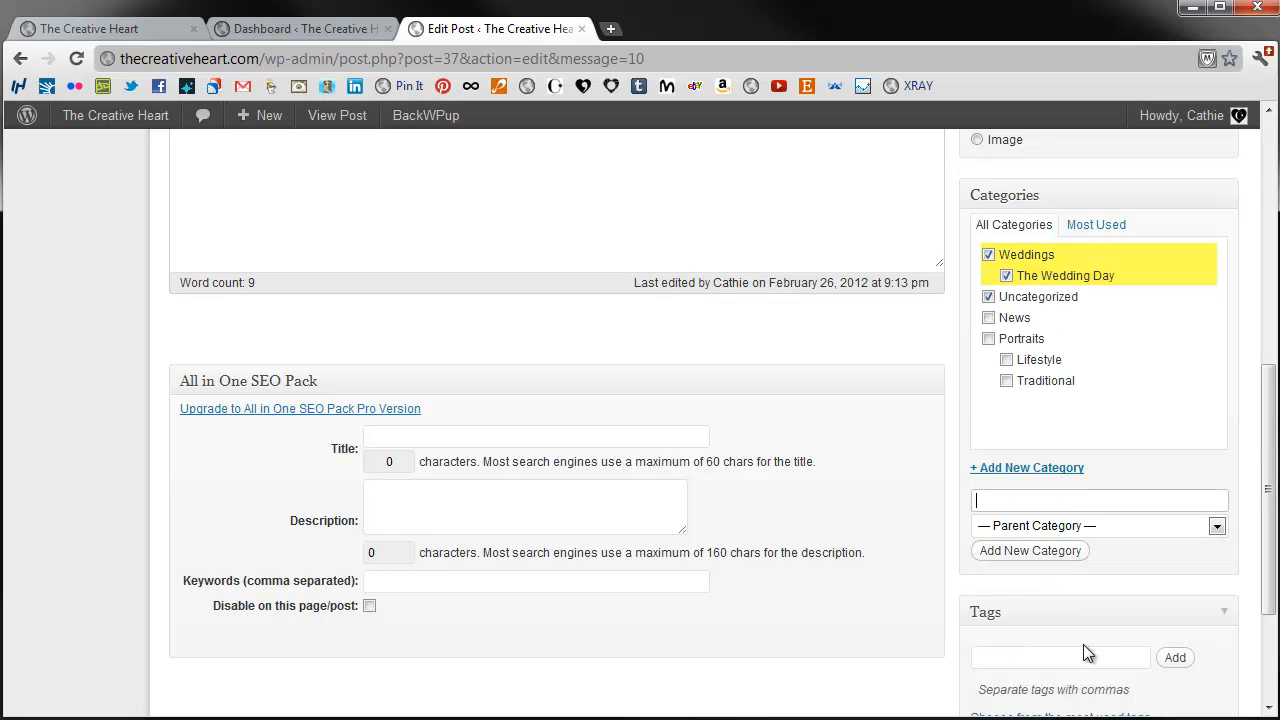
Remove the post from the Weddings and Uncategorized categories, keeping only The Wedding Day assigned.
{"action": "left_click", "coordinate": [988, 254]}
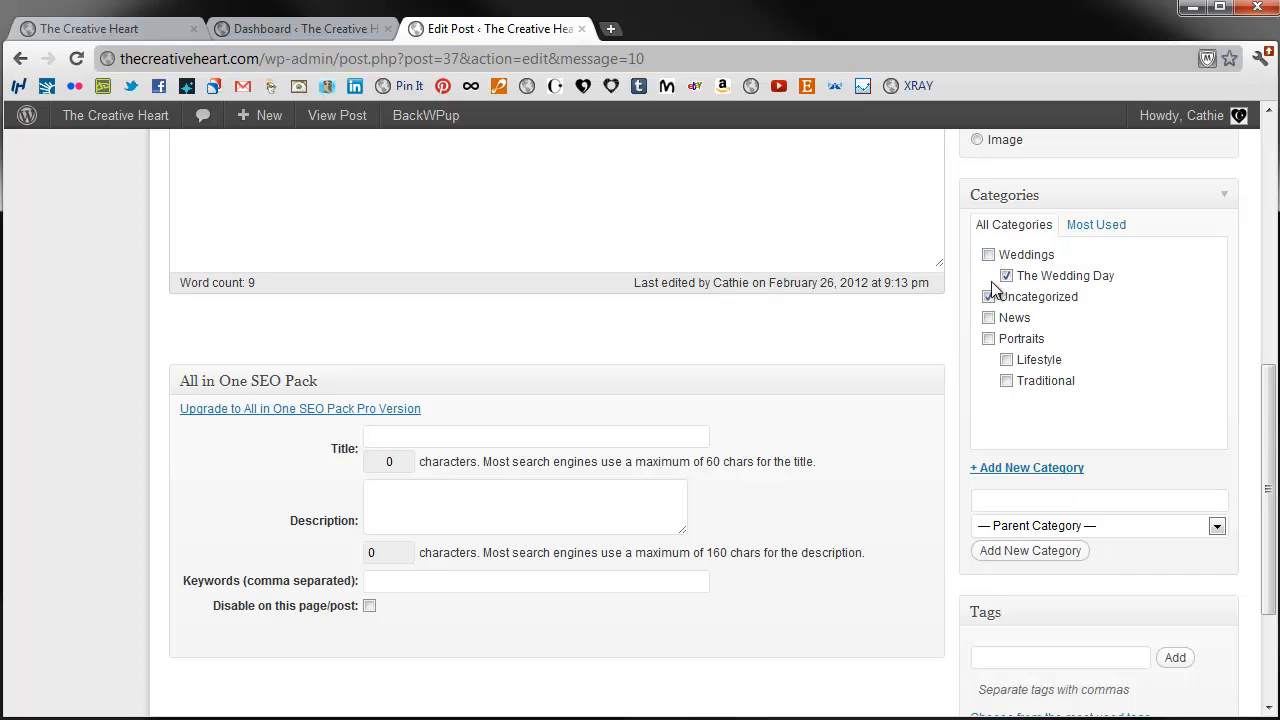
{"action": "left_click", "coordinate": [988, 296]}
{"action": "scroll", "coordinate": [845, 527], "scroll_direction": "up", "scroll_amount": 2}
Add the tags "west yorkshire" and "wedding" to the post.
{"action": "scroll", "coordinate": [845, 527], "scroll_direction": "down", "scroll_amount": 4}
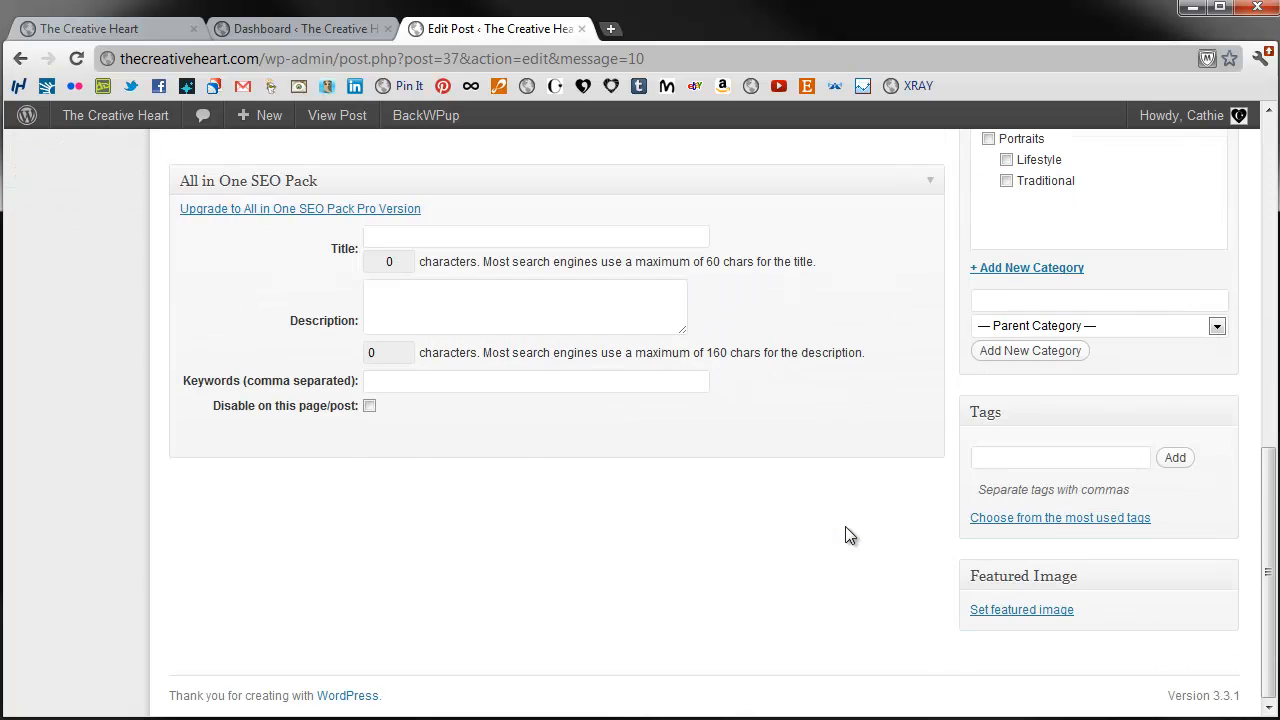
{"action": "left_click", "coordinate": [1059, 447]}
{"action": "type", "text": "west yorkshire"}
{"action": "left_click", "coordinate": [1168, 460]}
{"action": "type", "text": "weddomg"}
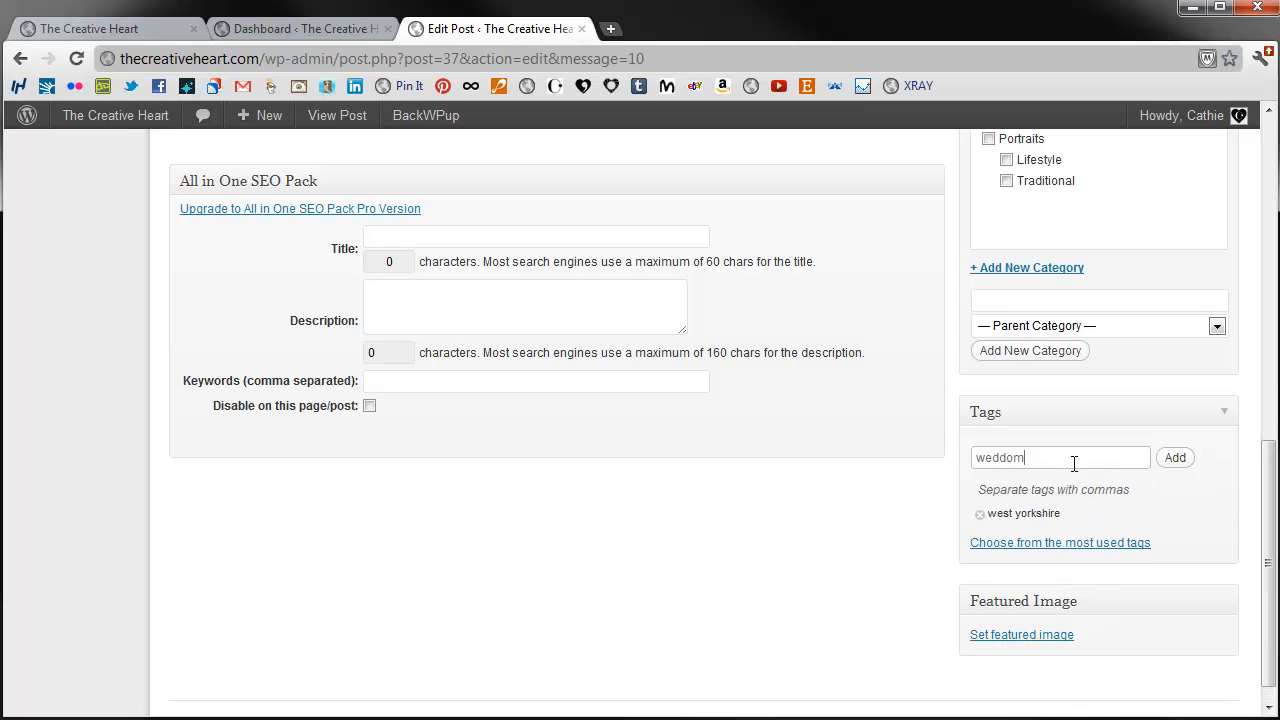
{"action": "key", "text": "BackSpace"}
{"action": "key", "text": "BackSpace"}
{"action": "key", "text": "BackSpace"}
{"action": "key", "text": "BackSpace"}
{"action": "type", "text": "ding"}
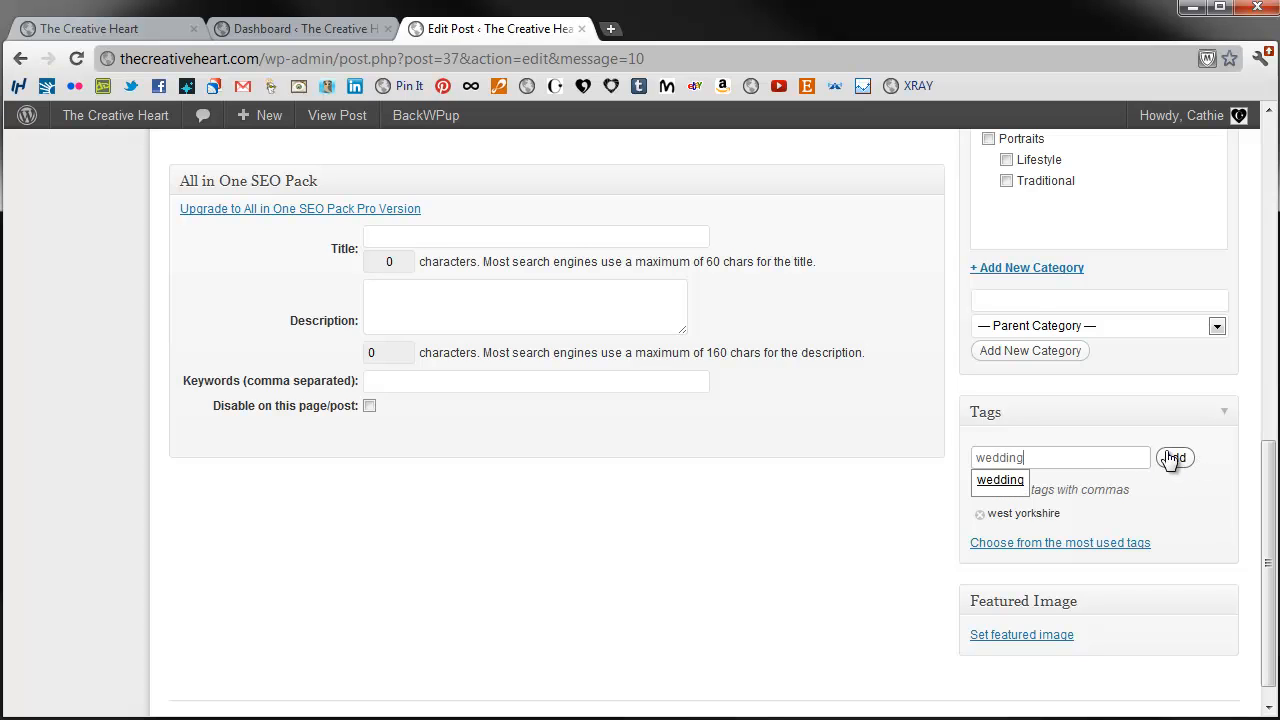
{"action": "left_click", "coordinate": [1004, 484]}
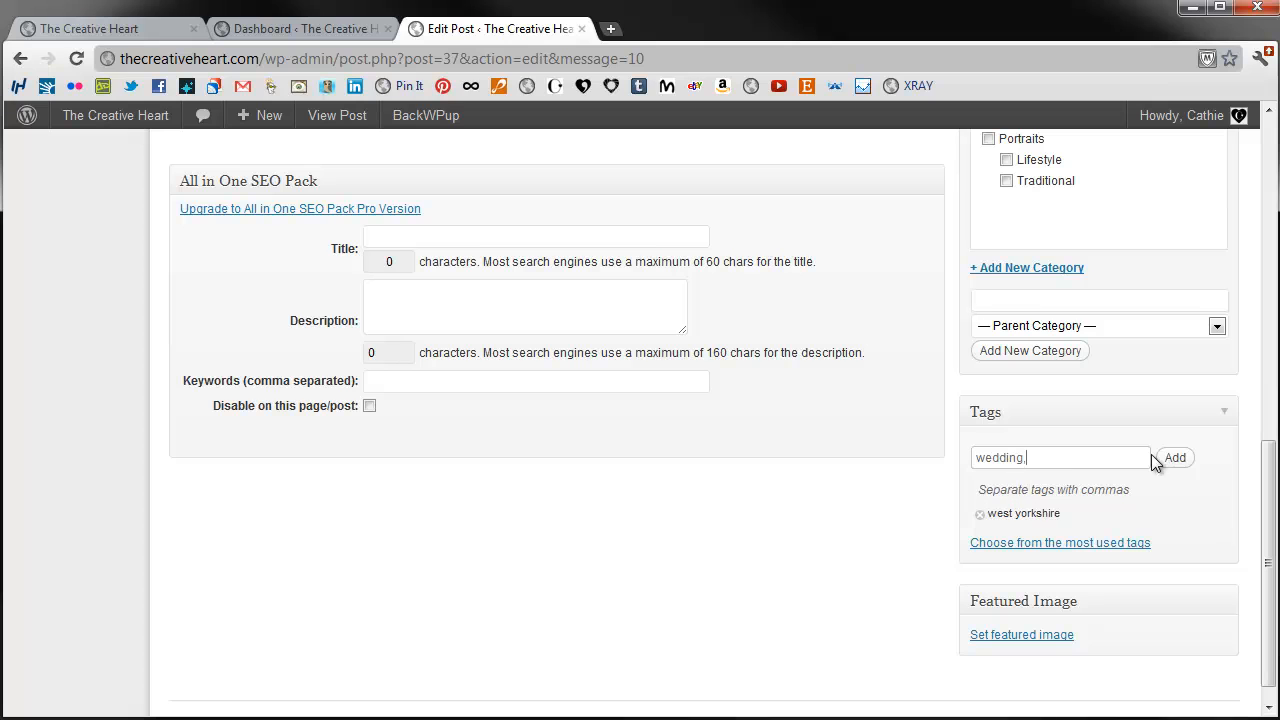
{"action": "left_click", "coordinate": [1175, 460]}
Review the post's categories and tags and publish the post.
{"action": "scroll", "coordinate": [1213, 527], "scroll_direction": "up", "scroll_amount": 3}
{"action": "scroll", "coordinate": [1153, 556], "scroll_direction": "down", "scroll_amount": 1}
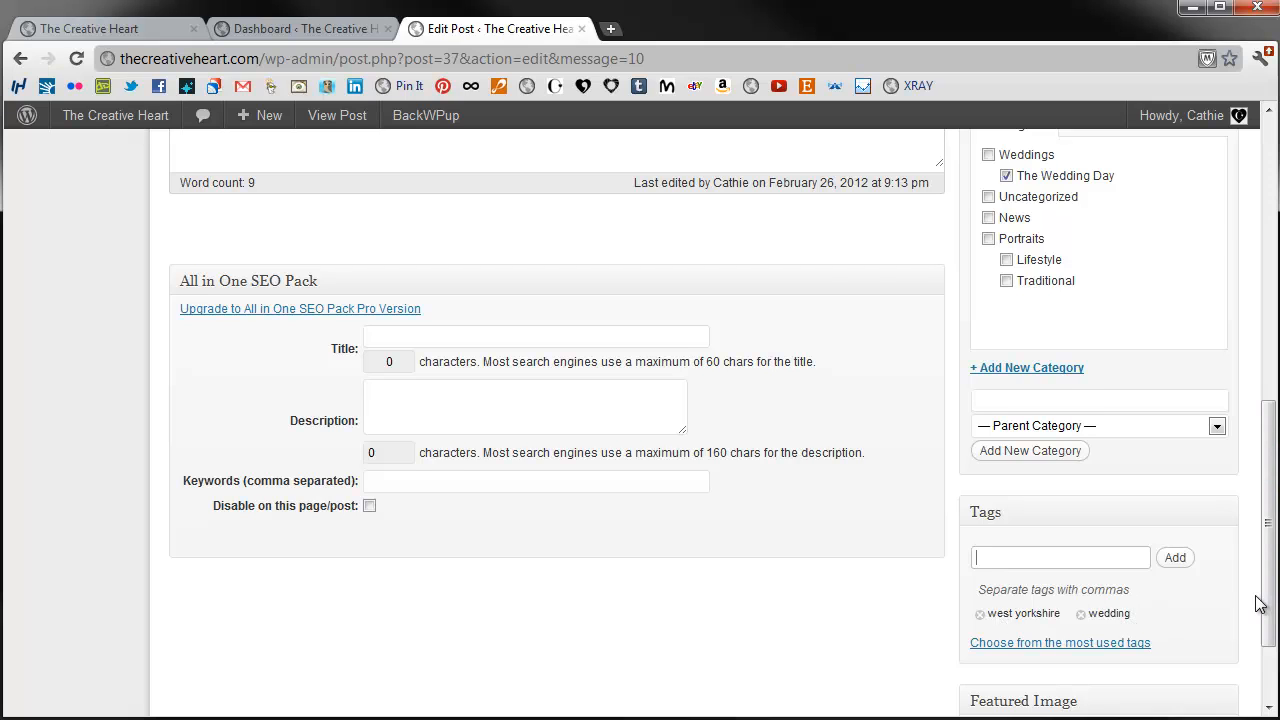
{"action": "scroll", "coordinate": [1257, 600], "scroll_direction": "up", "scroll_amount": 1}
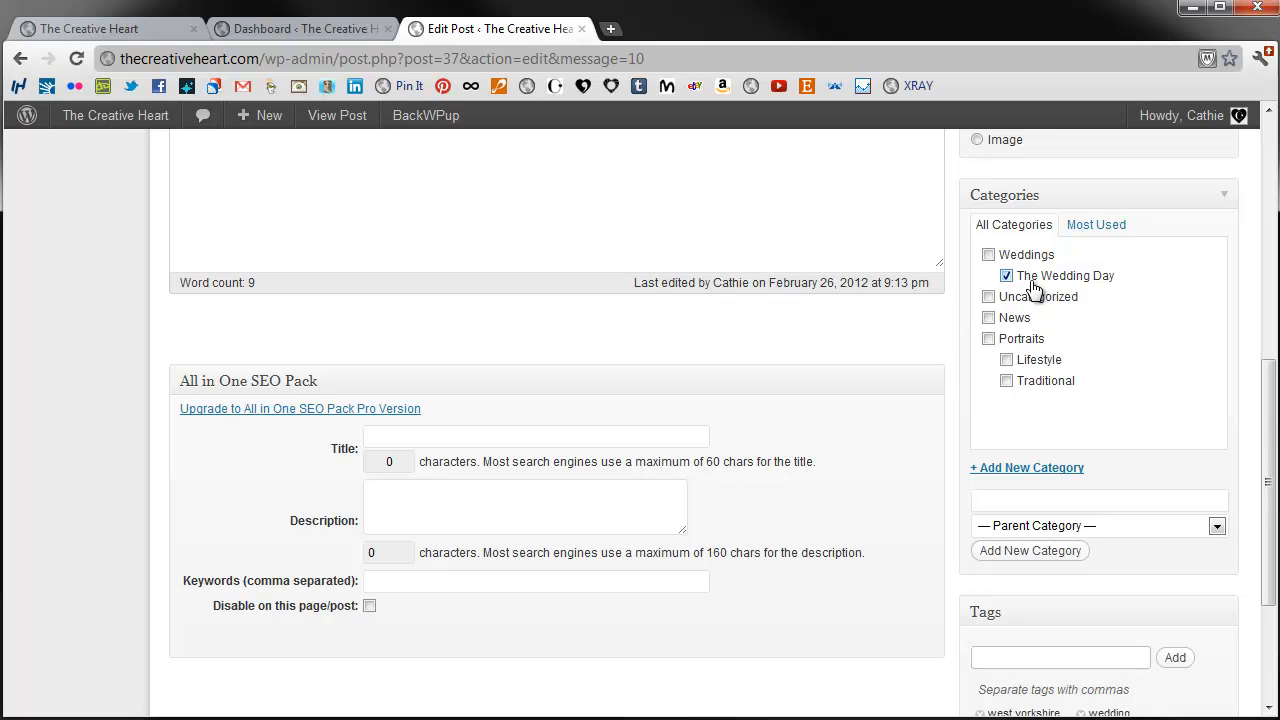
{"action": "scroll", "coordinate": [1035, 288], "scroll_direction": "down", "scroll_amount": 1}
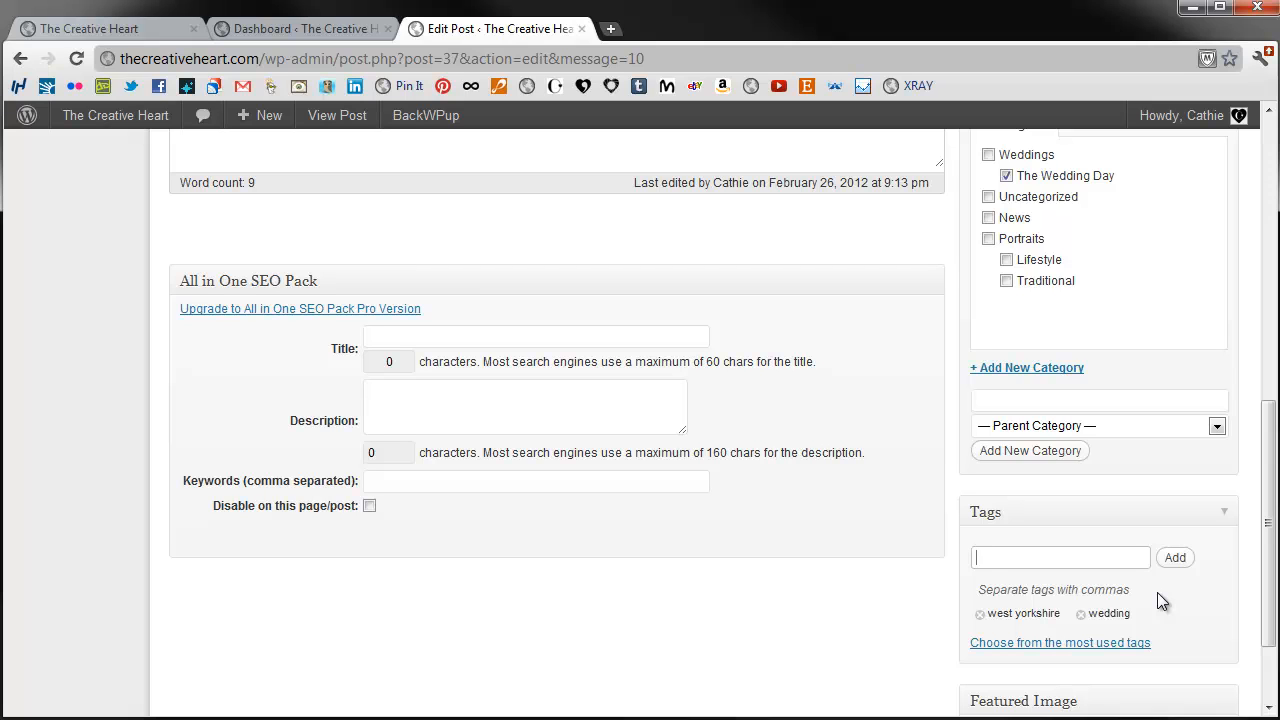
{"action": "scroll", "coordinate": [1157, 592], "scroll_direction": "up", "scroll_amount": 3}
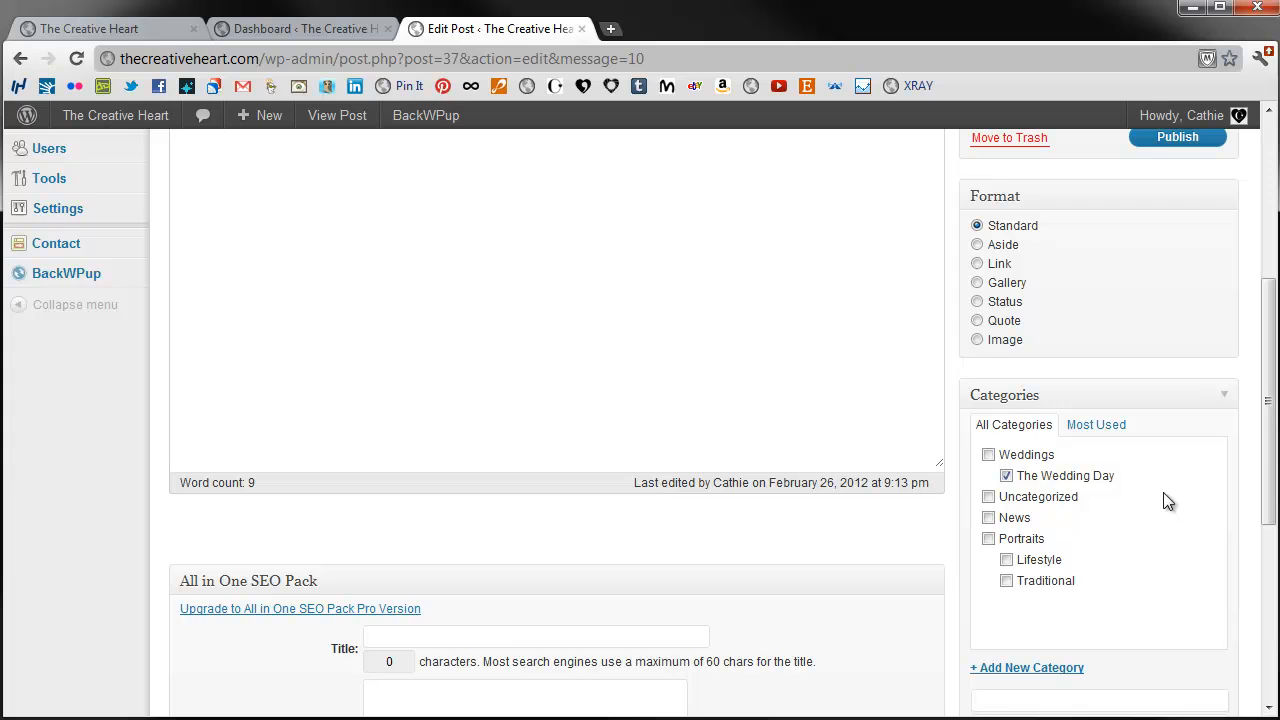
{"action": "scroll", "coordinate": [1163, 492], "scroll_direction": "up", "scroll_amount": 4}
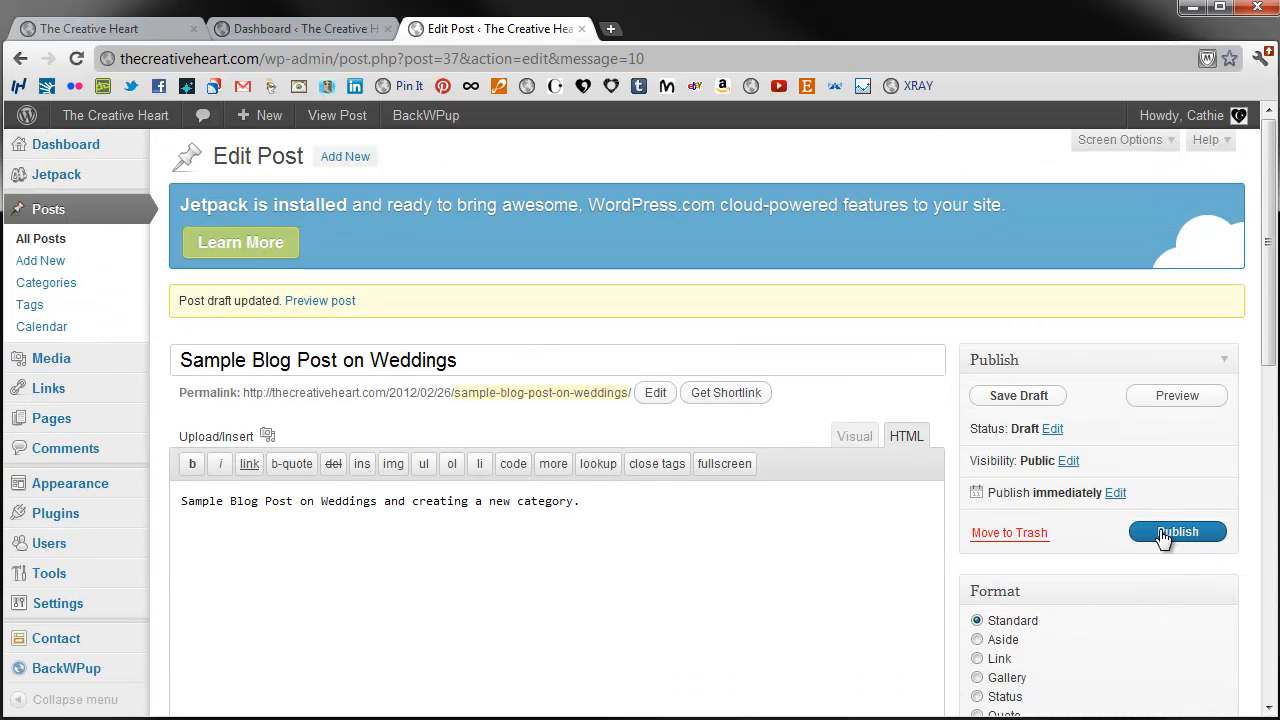
{"action": "left_click", "coordinate": [1163, 536]}
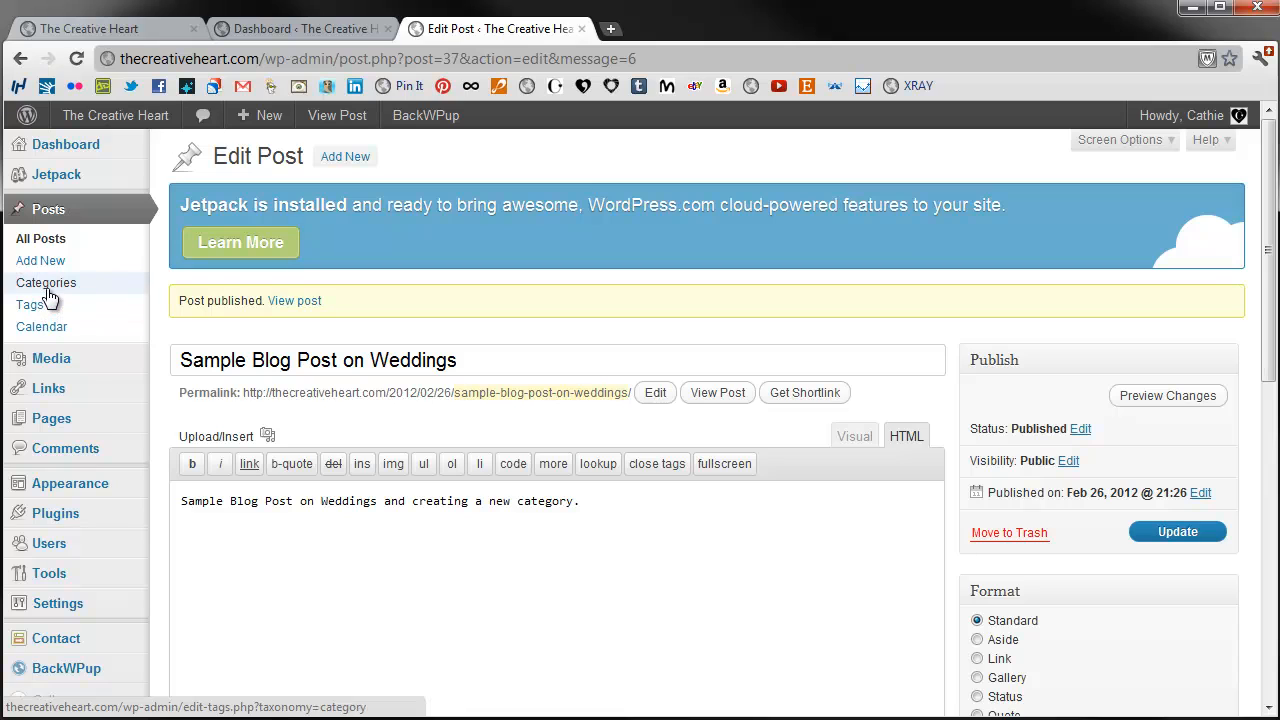
Open the site's category overview and list the posts filed under Uncategorized.
{"action": "left_click", "coordinate": [50, 290]}
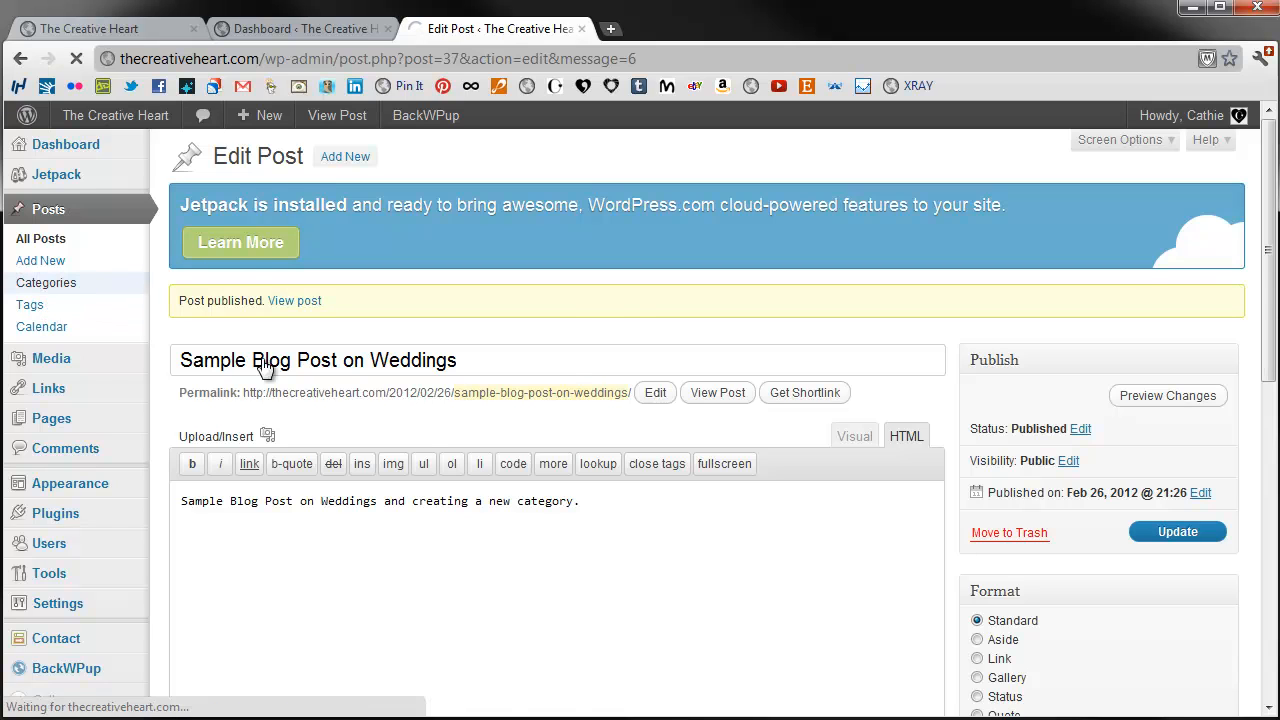
{"action": "scroll", "coordinate": [823, 415], "scroll_direction": "down", "scroll_amount": 1}
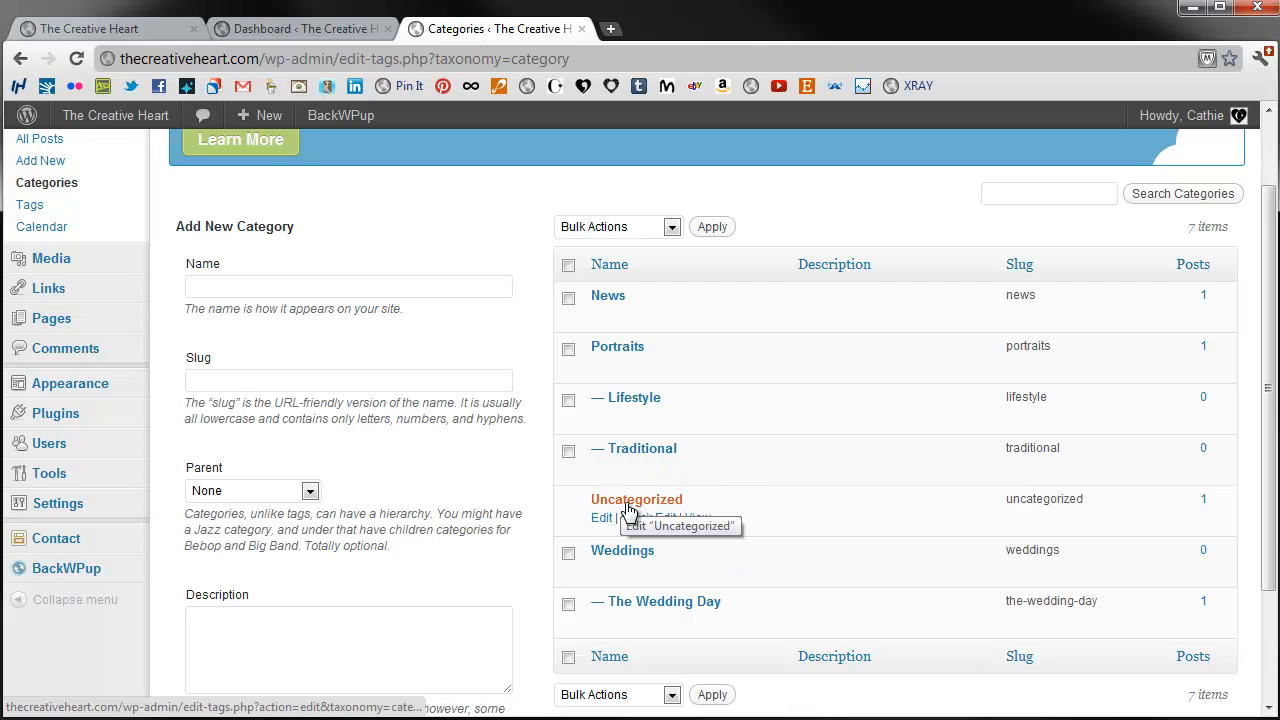
{"action": "scroll", "coordinate": [715, 505], "scroll_direction": "down", "scroll_amount": 1}
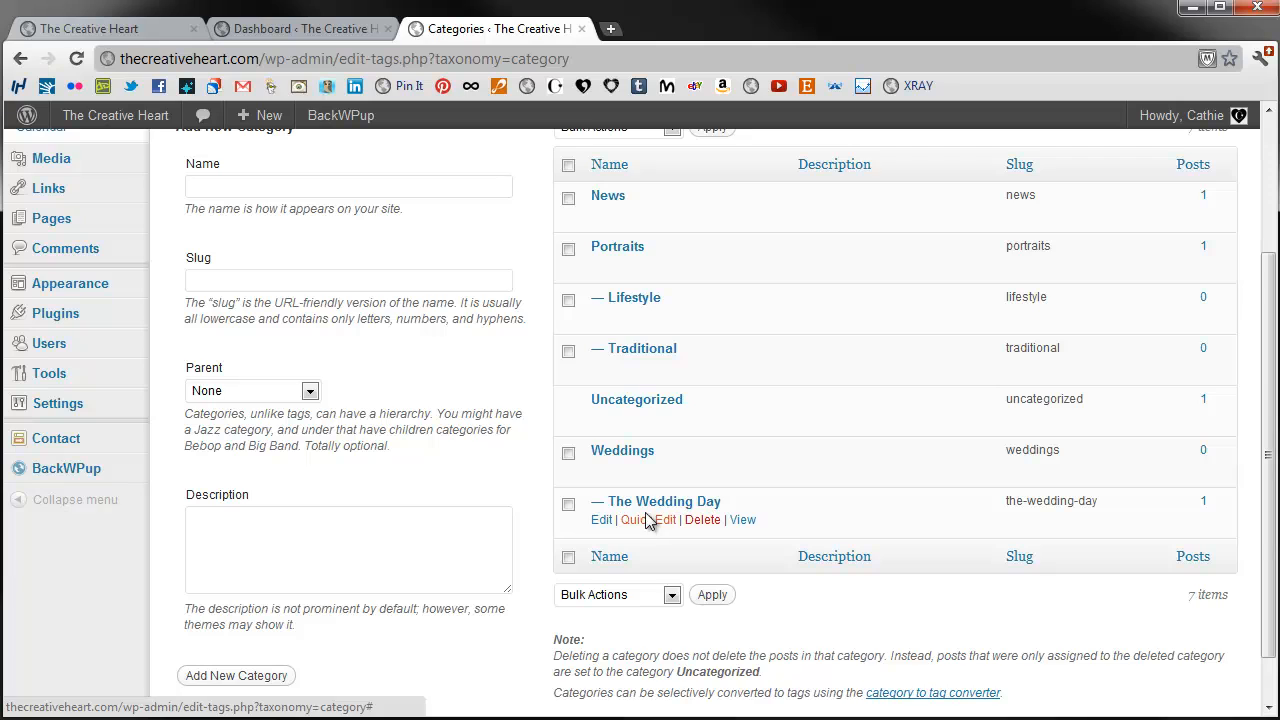
{"action": "left_click", "coordinate": [1204, 401]}
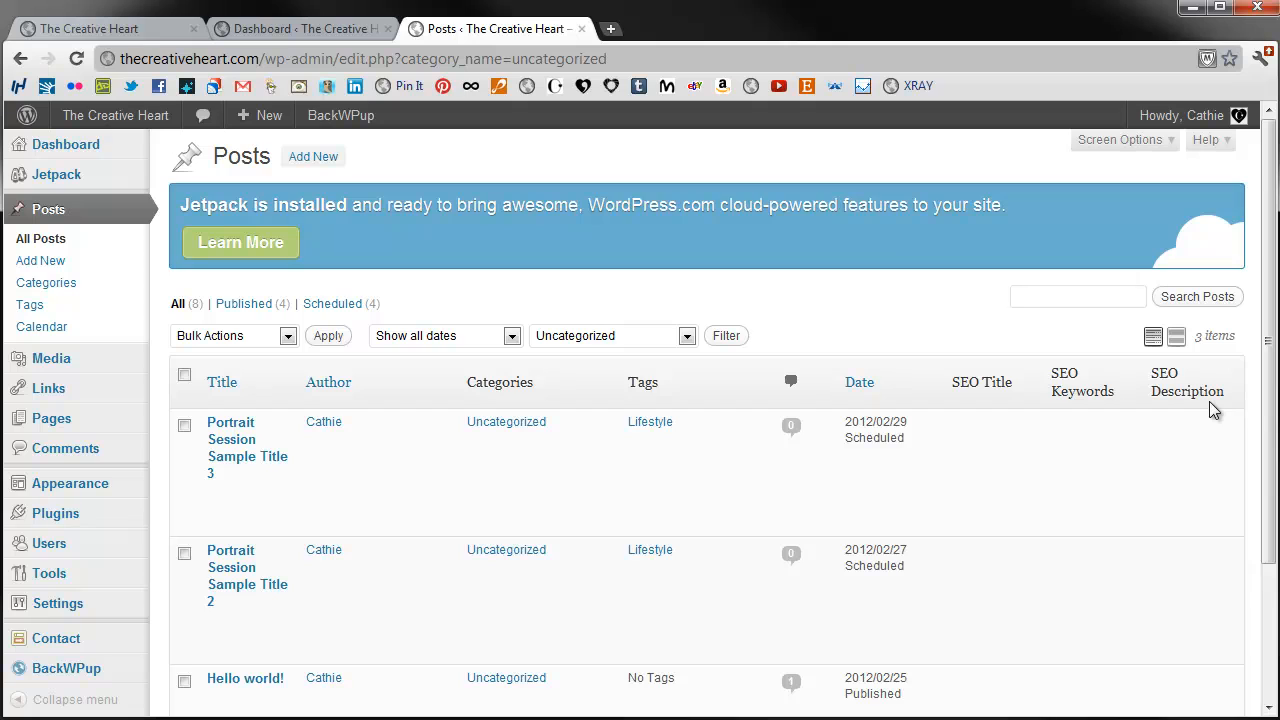
{"action": "scroll", "coordinate": [935, 441], "scroll_direction": "down", "scroll_amount": 2}
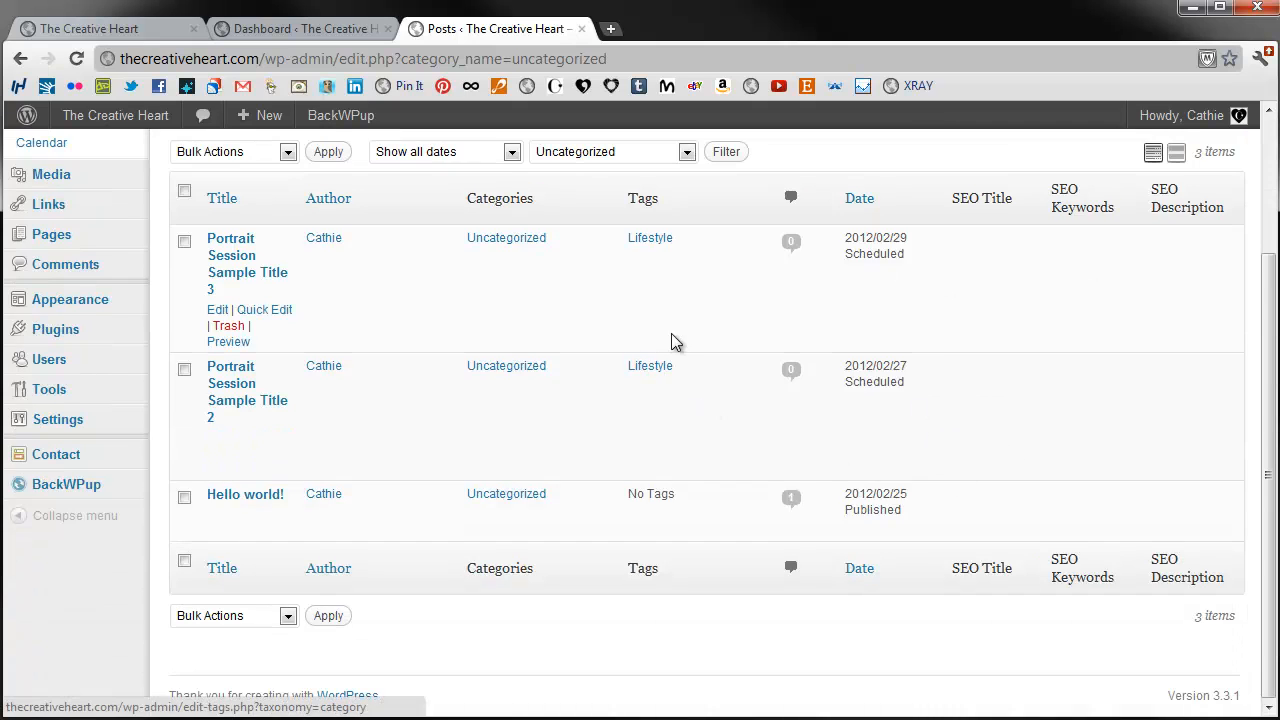
Bulk edit the posts Portrait Session Sample Title 2 and 3 to add the Portraits category.
{"action": "left_click", "coordinate": [184, 369]}
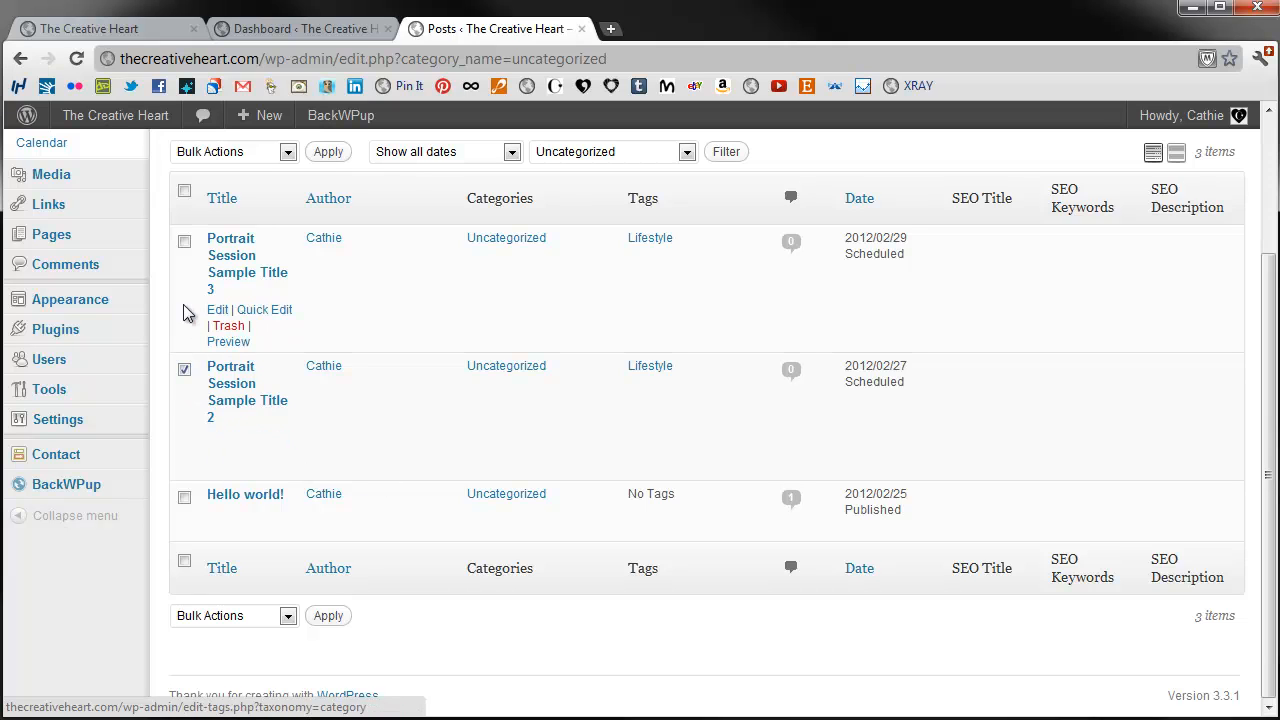
{"action": "left_click", "coordinate": [185, 243]}
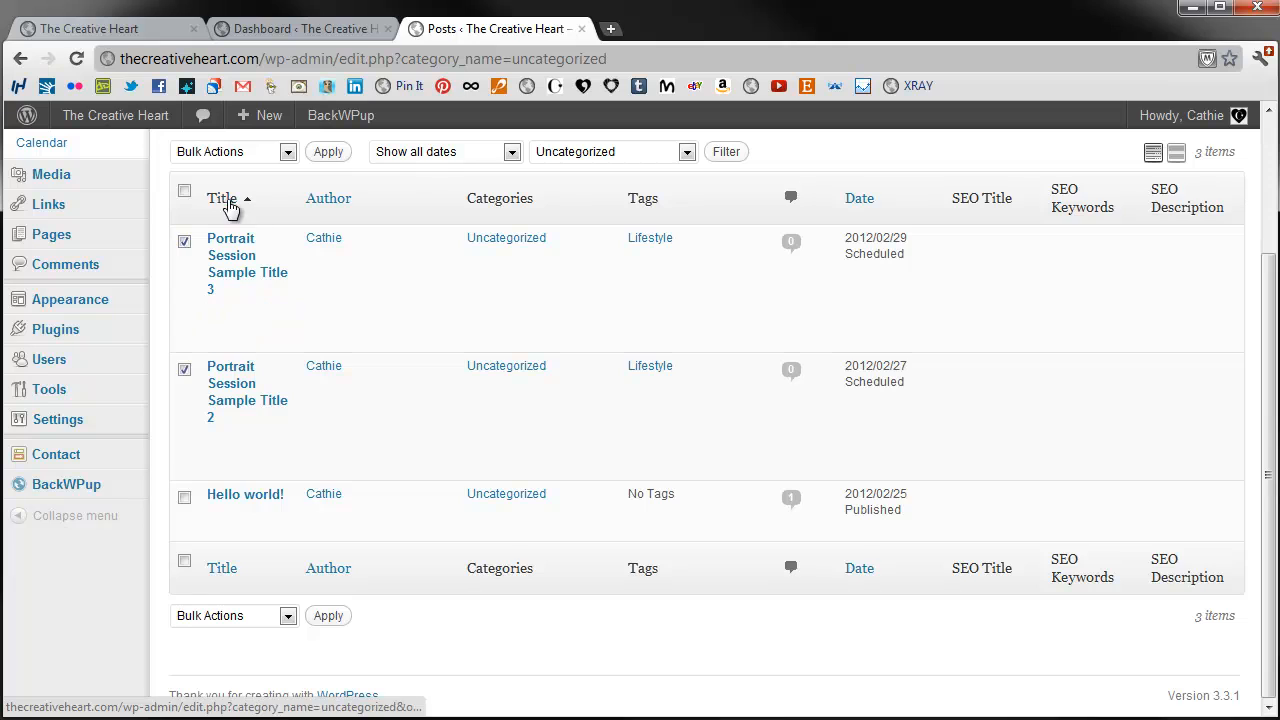
{"action": "left_click", "coordinate": [256, 157]}
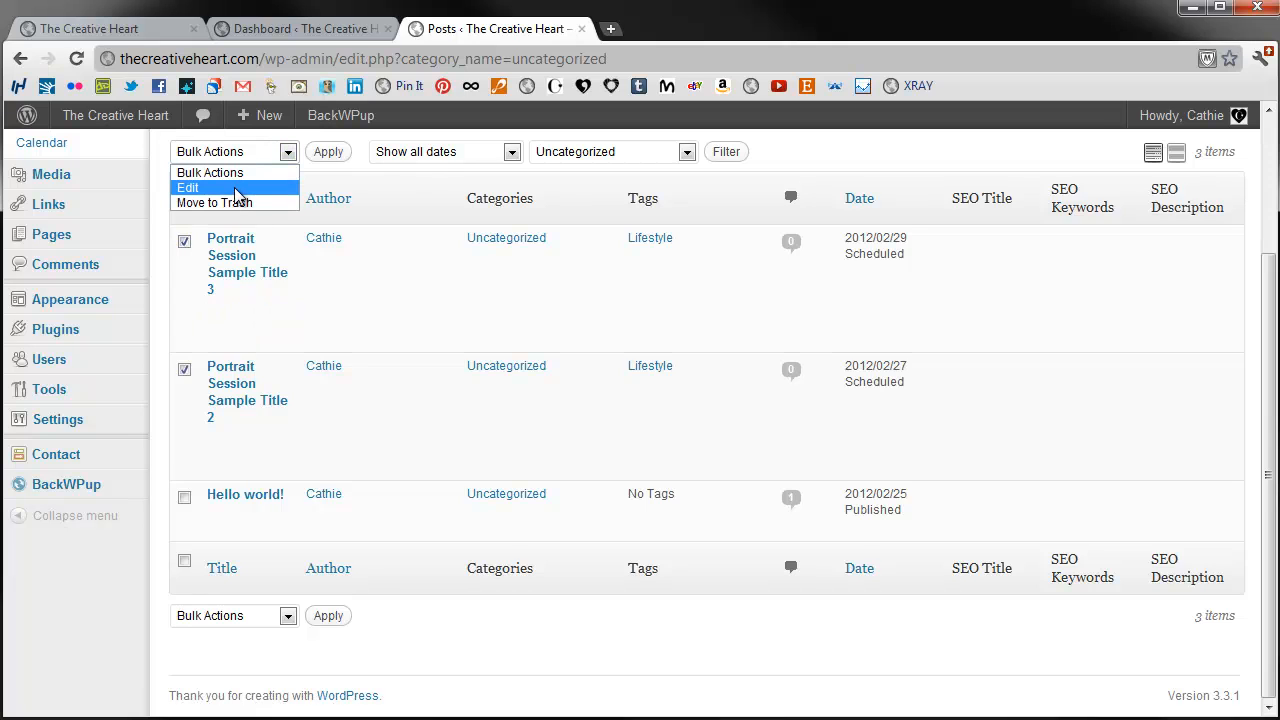
{"action": "left_click", "coordinate": [236, 188]}
{"action": "left_click", "coordinate": [326, 153]}
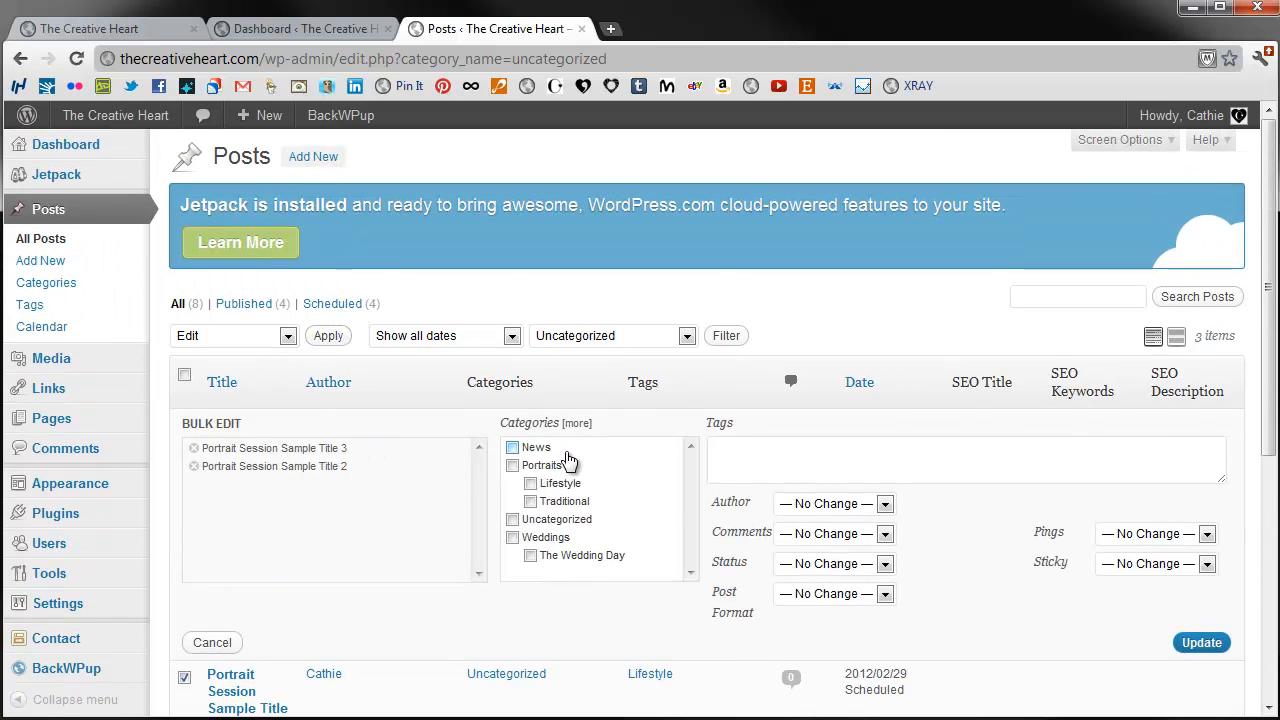
{"action": "left_click", "coordinate": [512, 466]}
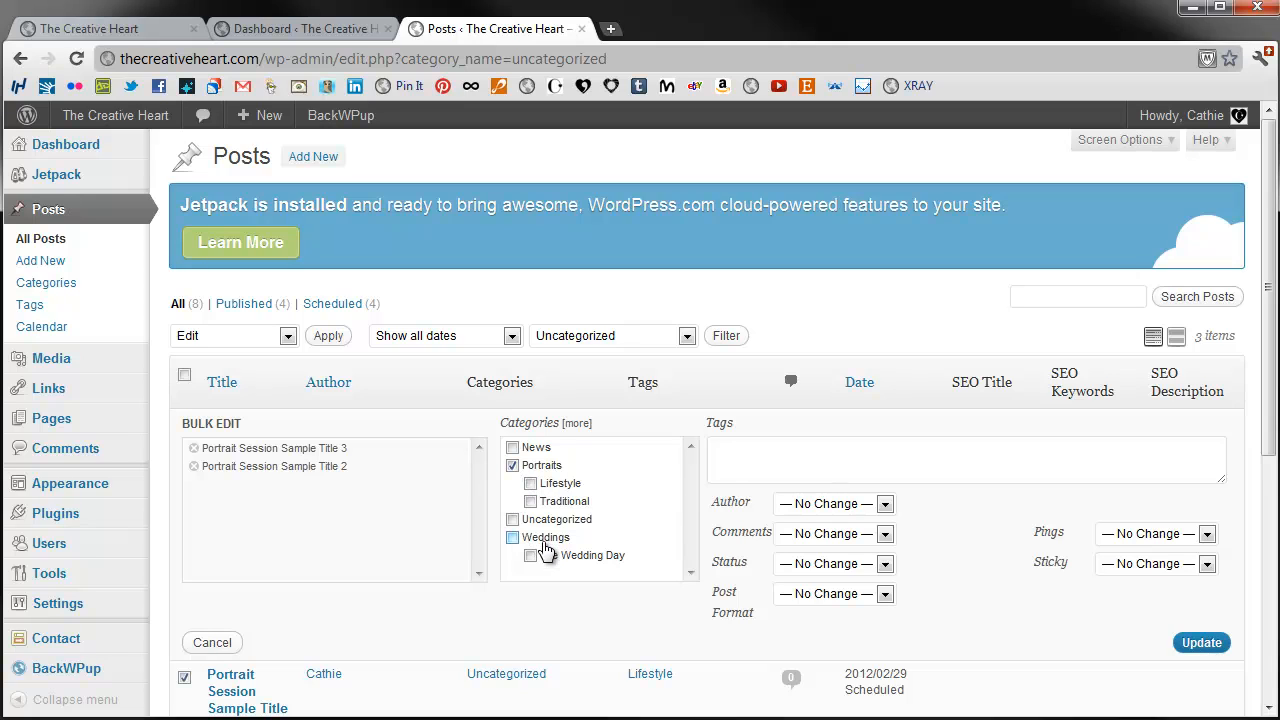
{"action": "left_click", "coordinate": [1203, 646]}
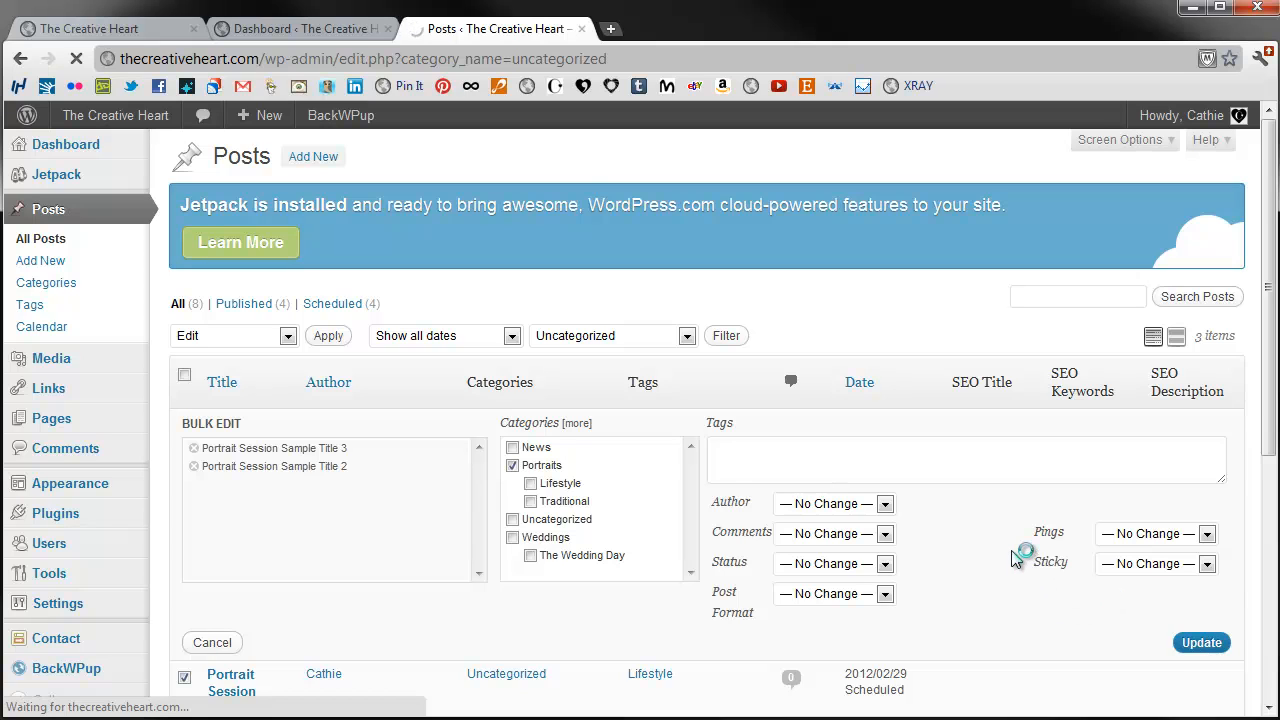
{"action": "scroll", "coordinate": [1011, 550], "scroll_direction": "down", "scroll_amount": 5}
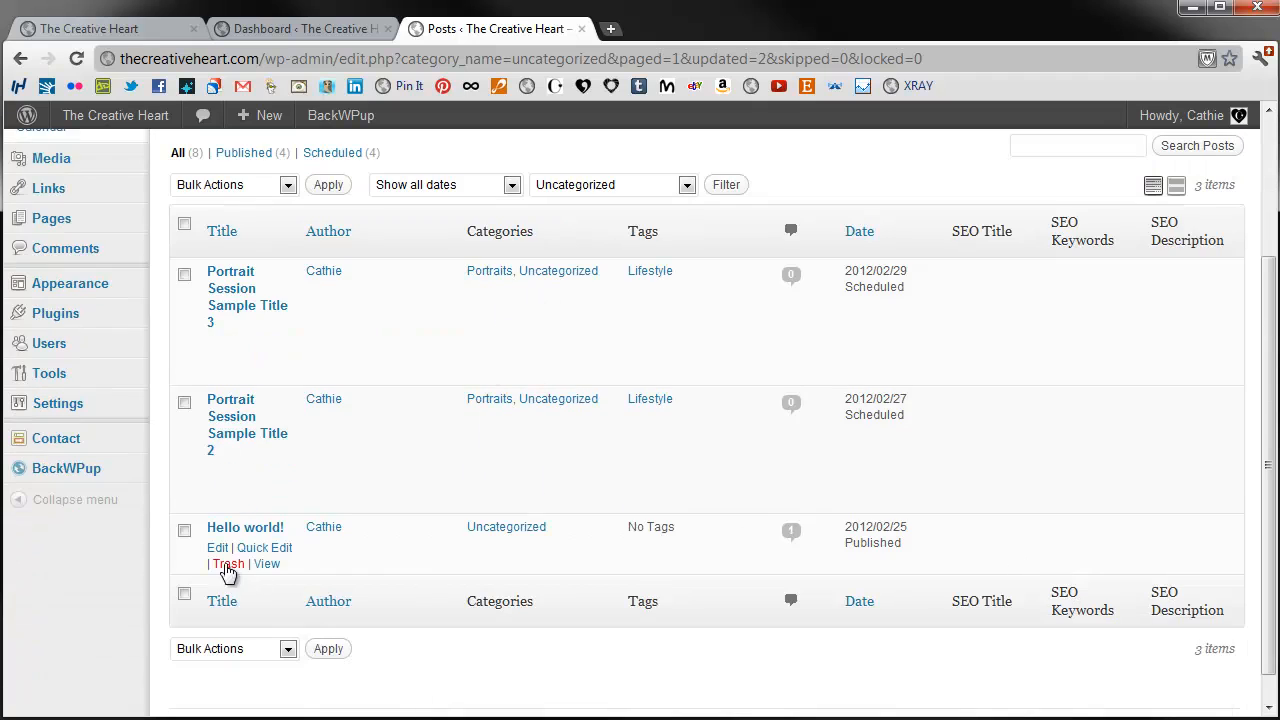
Edit the "Hello world!" post to file it under News instead of Uncategorized, and update it.
{"action": "left_click", "coordinate": [218, 550]}
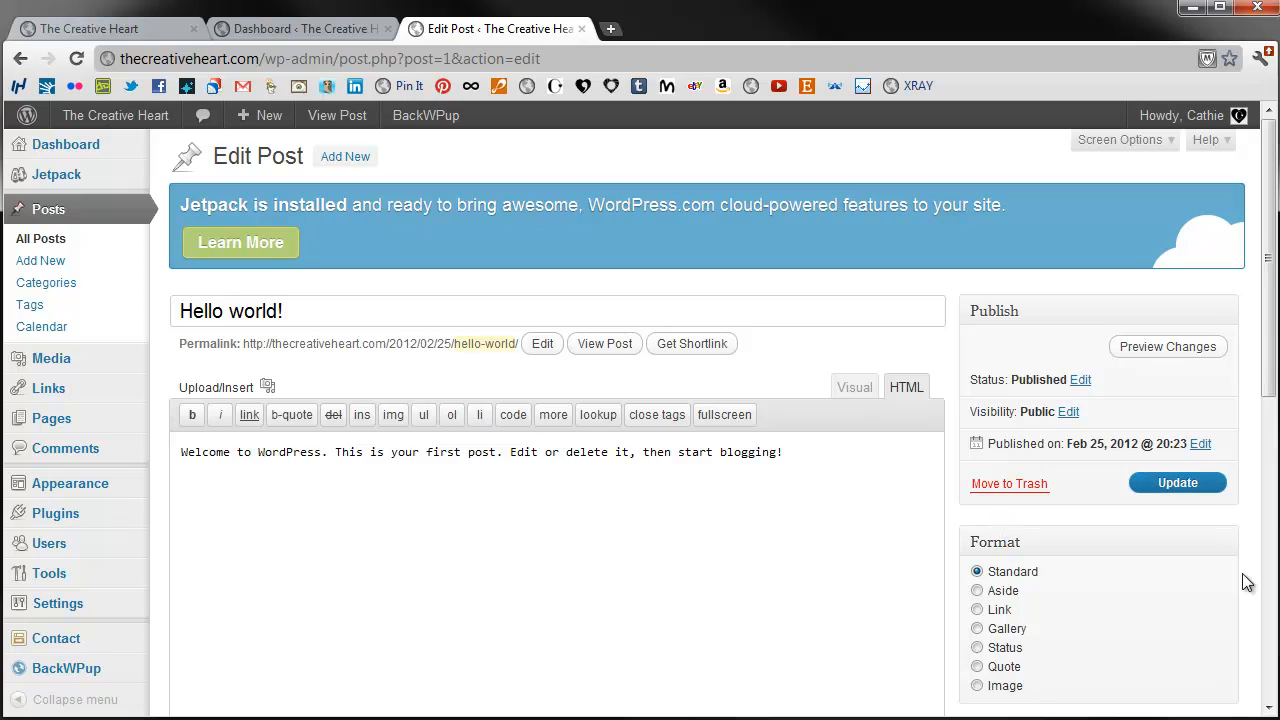
{"action": "scroll", "coordinate": [1240, 583], "scroll_direction": "down", "scroll_amount": 3}
{"action": "left_click", "coordinate": [988, 521]}
{"action": "left_click", "coordinate": [988, 500]}
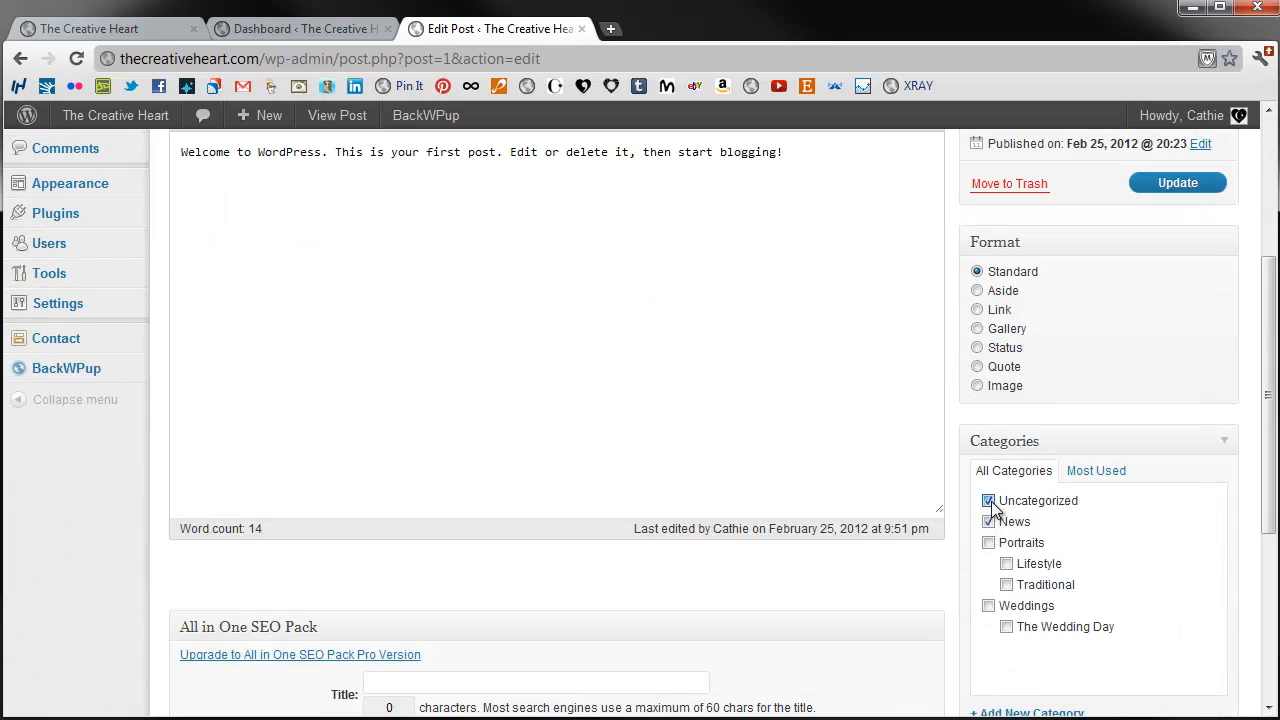
{"action": "left_click", "coordinate": [1160, 188]}
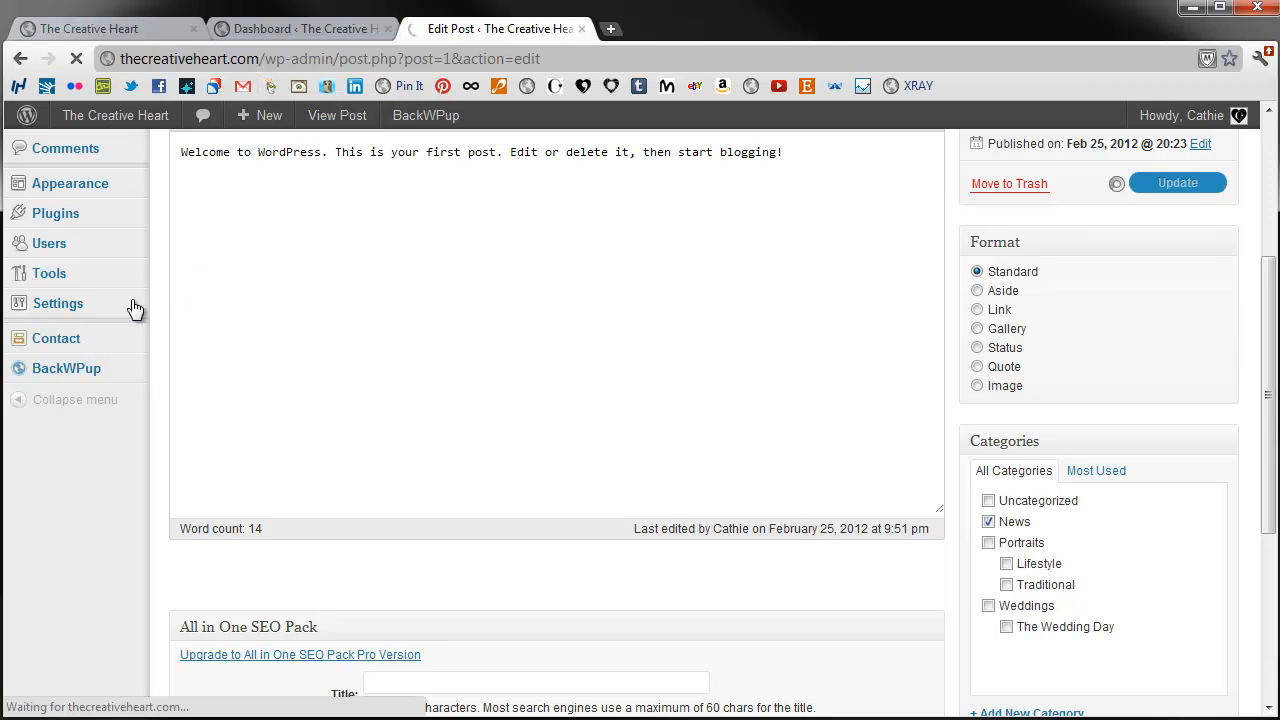
Set the default post category to News in the site's writing settings and save the changes.
{"action": "mouse_move", "coordinate": [60, 312]}
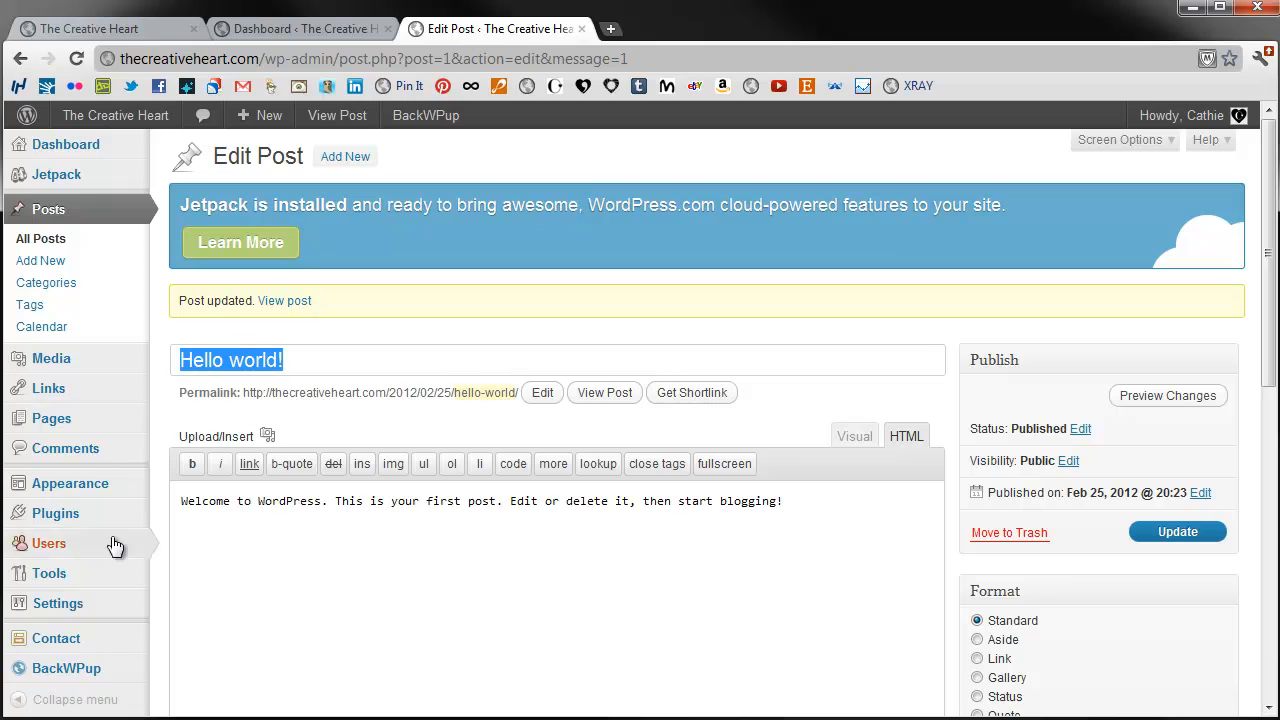
{"action": "mouse_move", "coordinate": [92, 607]}
{"action": "left_click", "coordinate": [218, 558]}
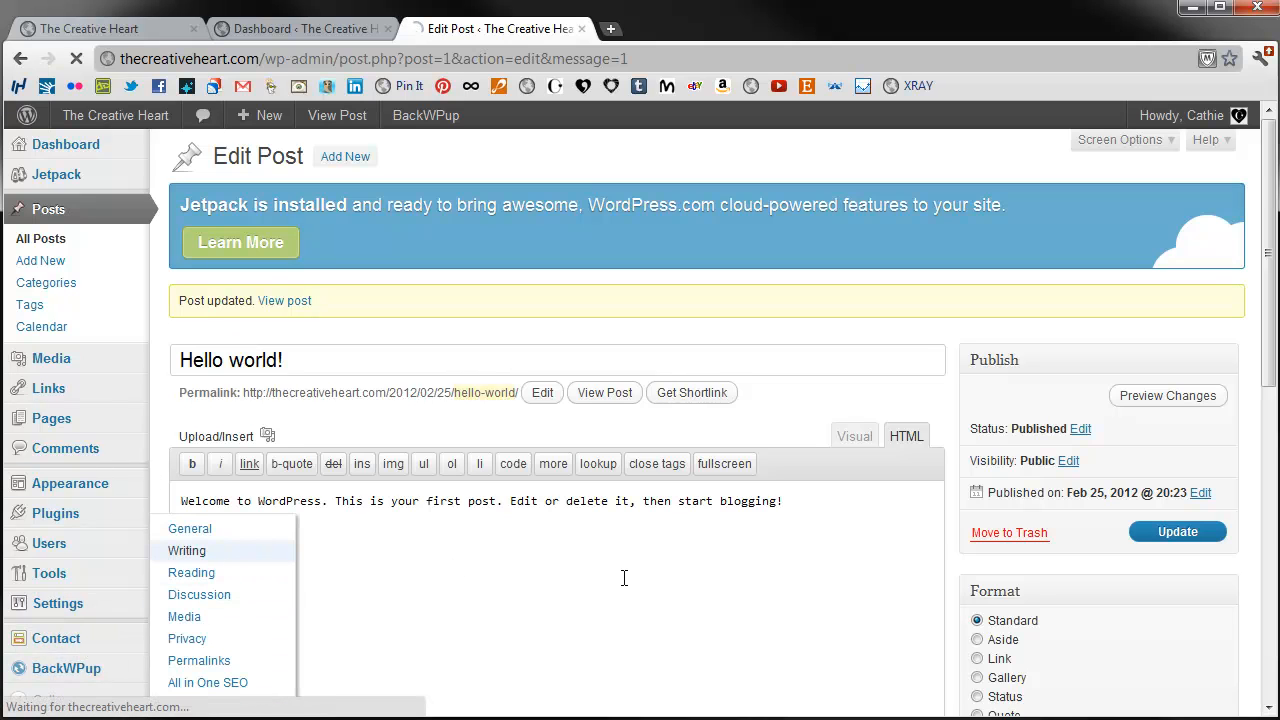
{"action": "scroll", "coordinate": [891, 554], "scroll_direction": "down", "scroll_amount": 2}
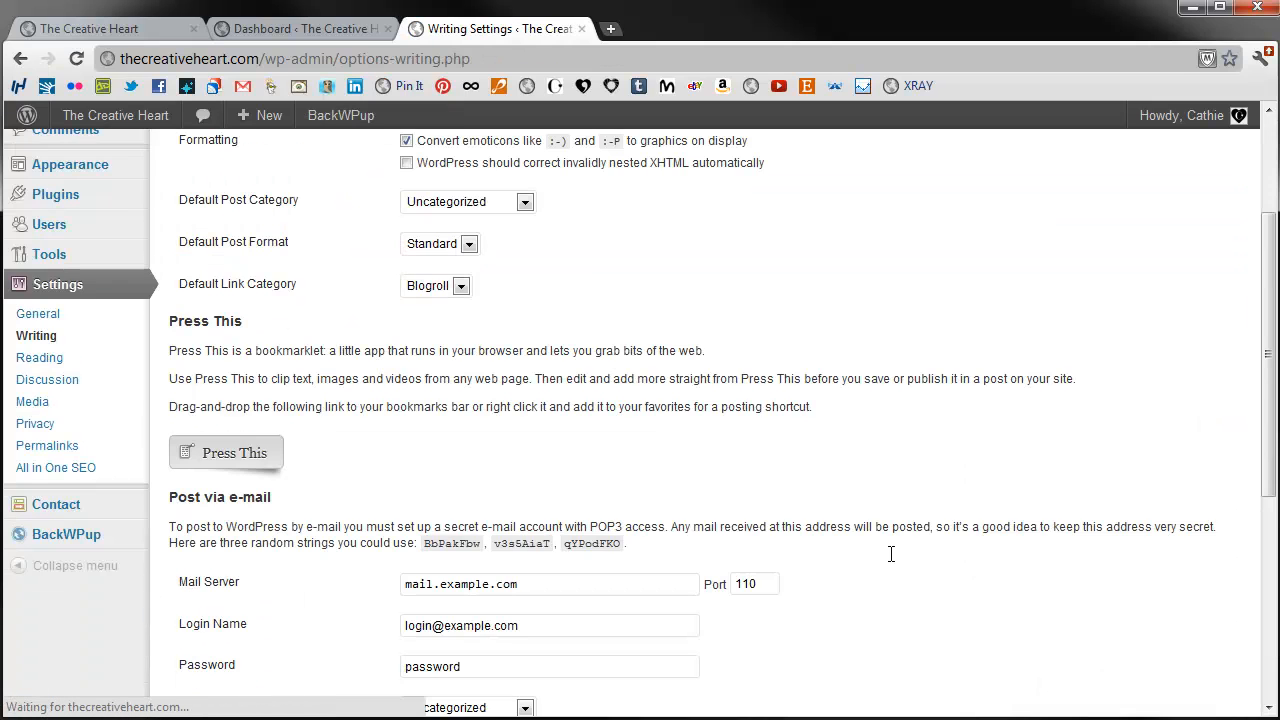
{"action": "scroll", "coordinate": [717, 452], "scroll_direction": "up", "scroll_amount": 2}
{"action": "scroll", "coordinate": [717, 452], "scroll_direction": "down", "scroll_amount": 1}
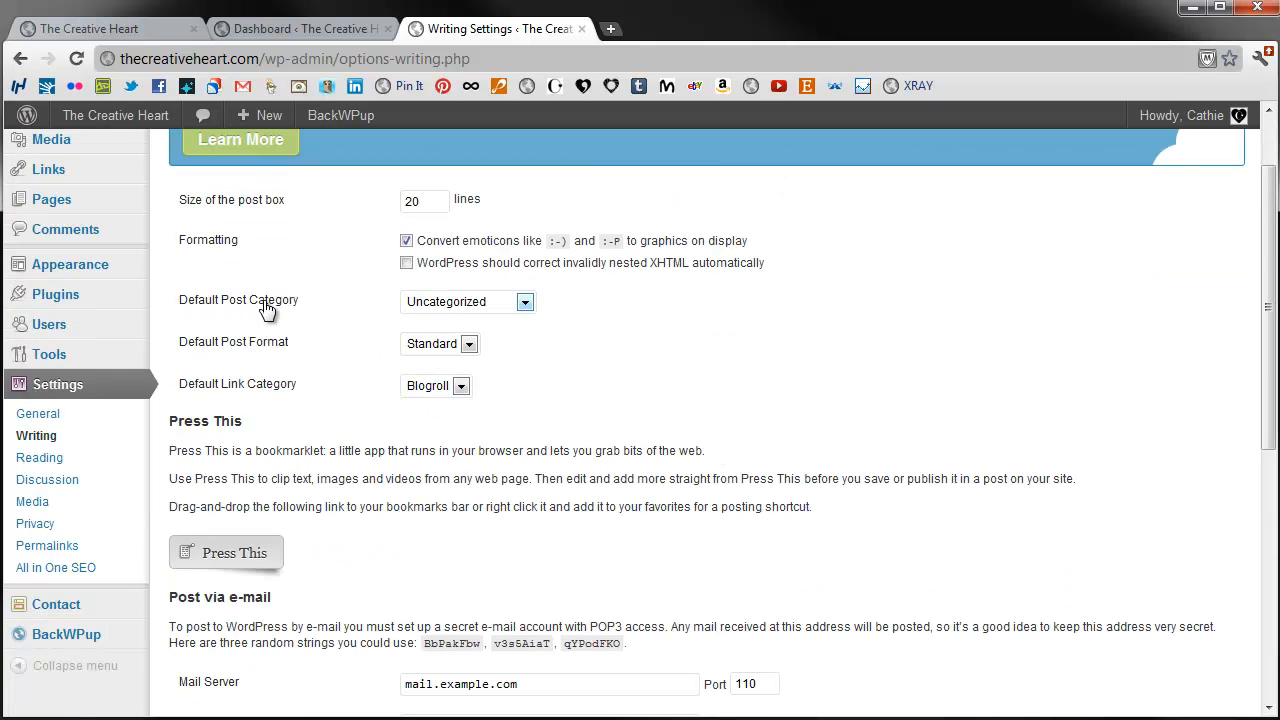
{"action": "left_click", "coordinate": [410, 301]}
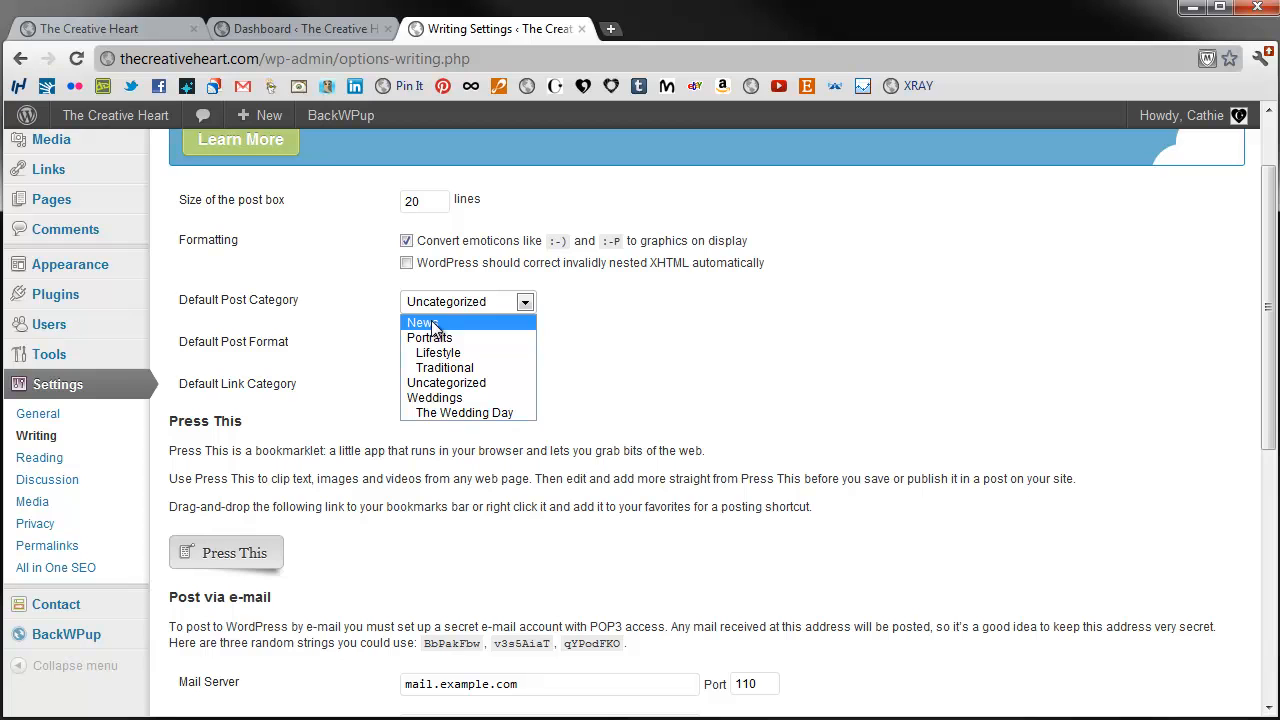
{"action": "left_click", "coordinate": [433, 323]}
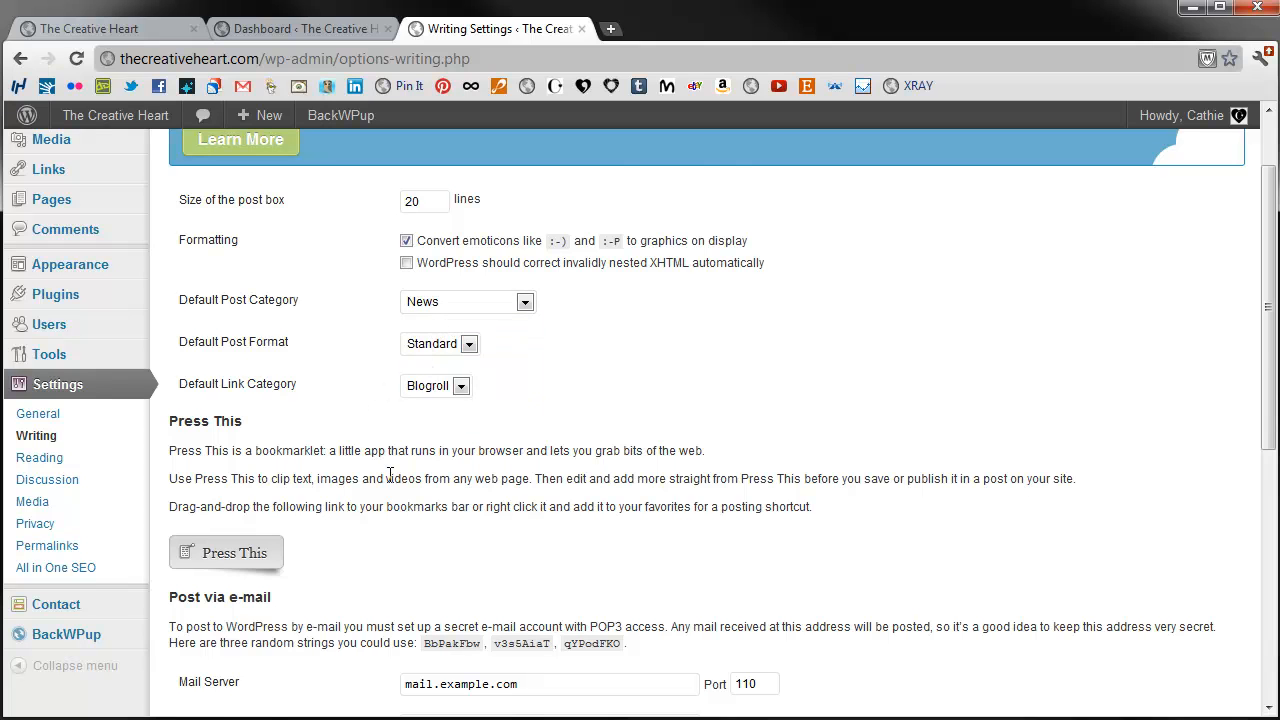
{"action": "scroll", "coordinate": [429, 471], "scroll_direction": "down", "scroll_amount": 3}
{"action": "scroll", "coordinate": [400, 400], "scroll_direction": "down", "scroll_amount": 3}
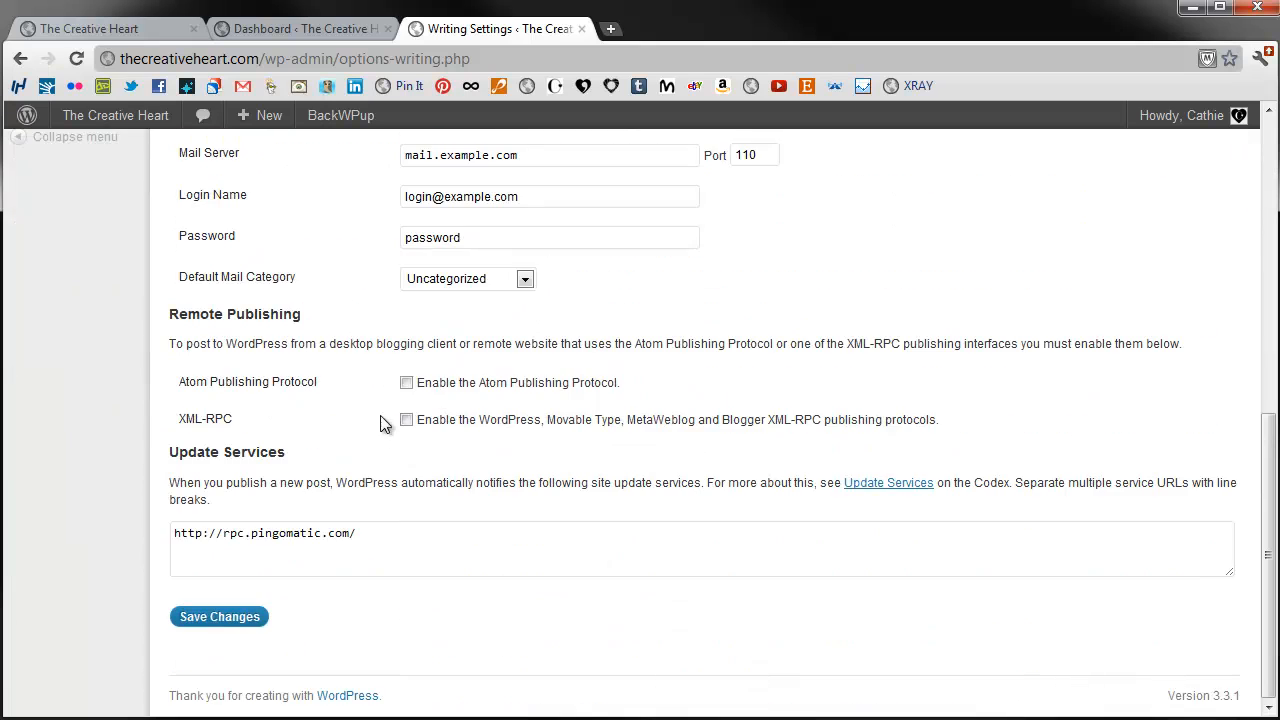
{"action": "left_click", "coordinate": [232, 618]}
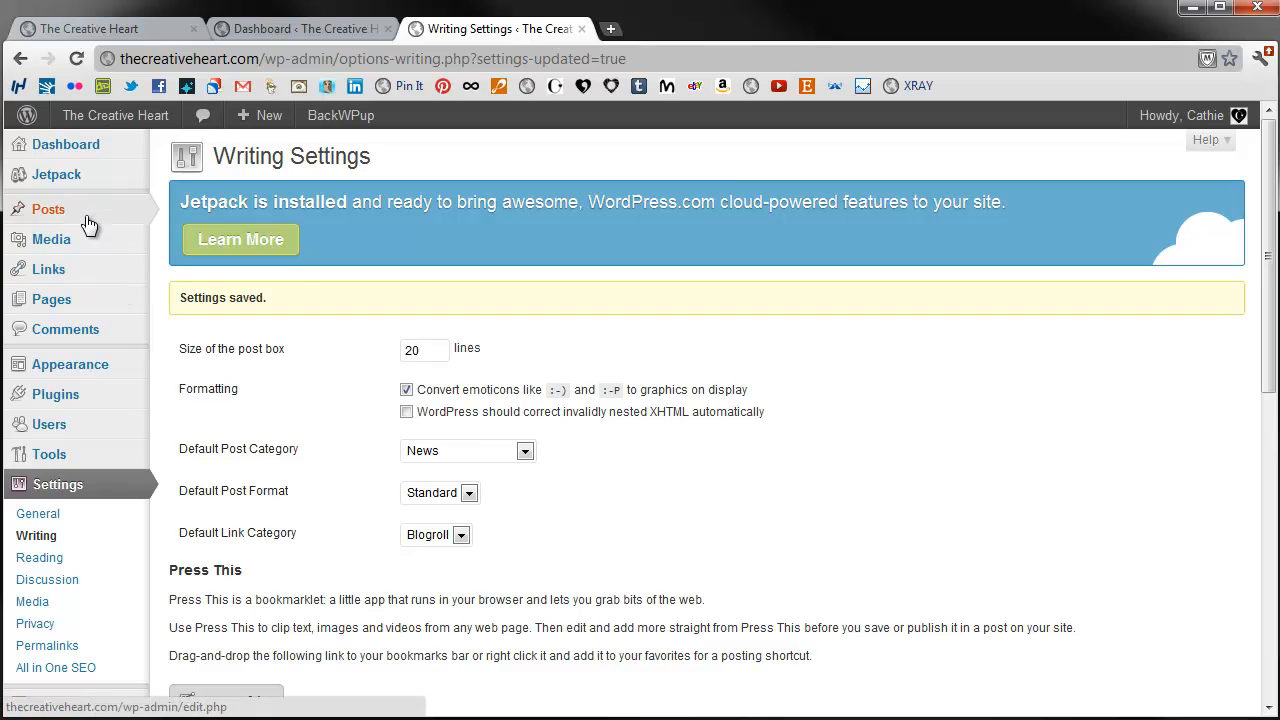
Delete the Uncategorized category from the post categories.
{"action": "mouse_move", "coordinate": [50, 218]}
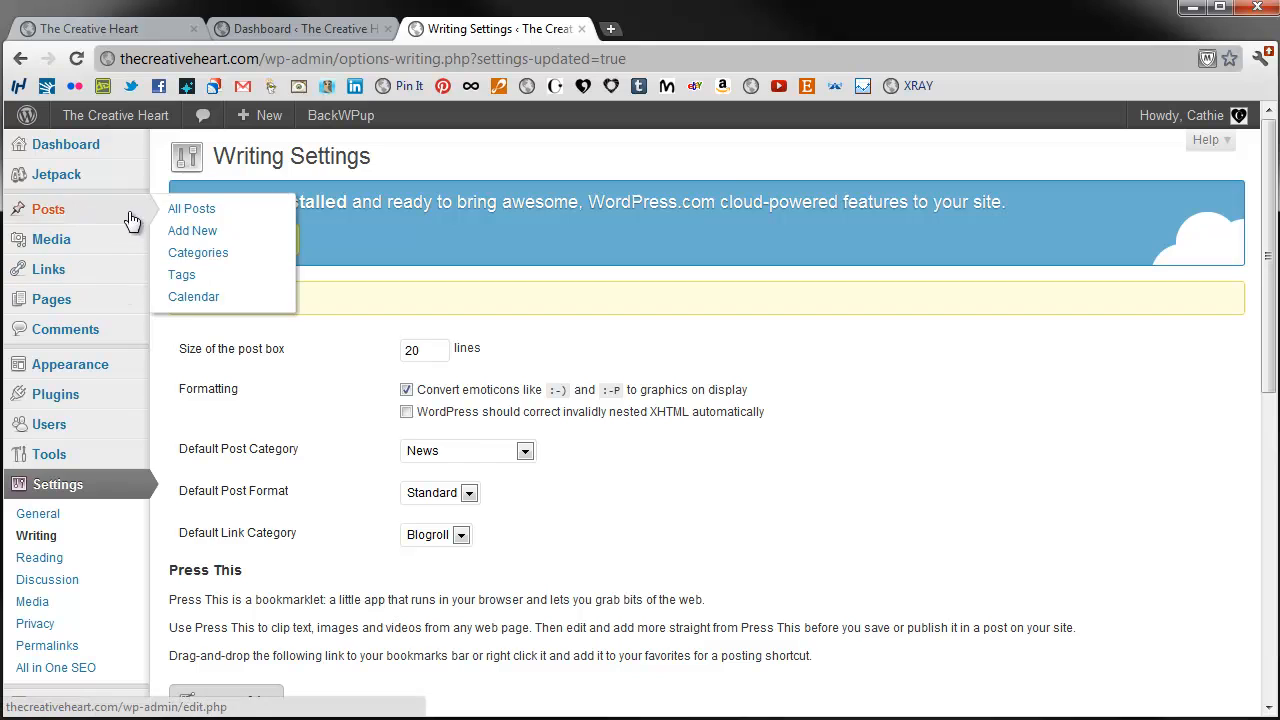
{"action": "left_click", "coordinate": [194, 258]}
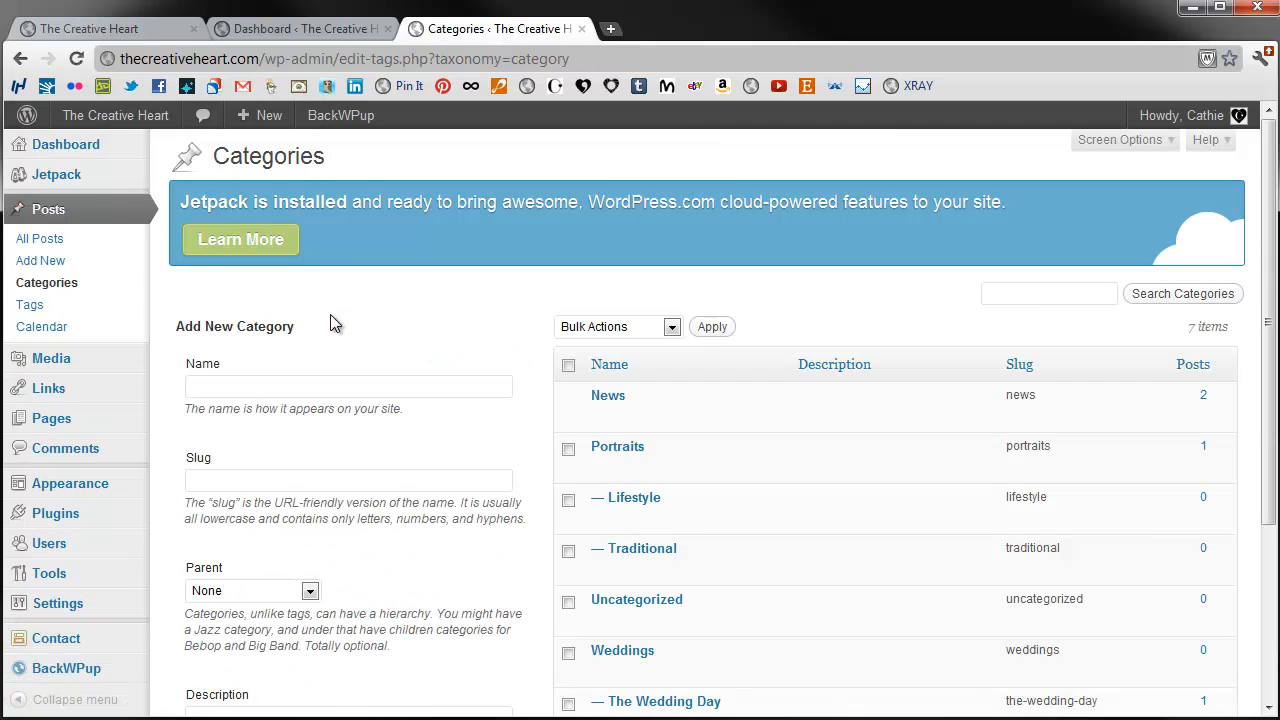
{"action": "mouse_move", "coordinate": [583, 616]}
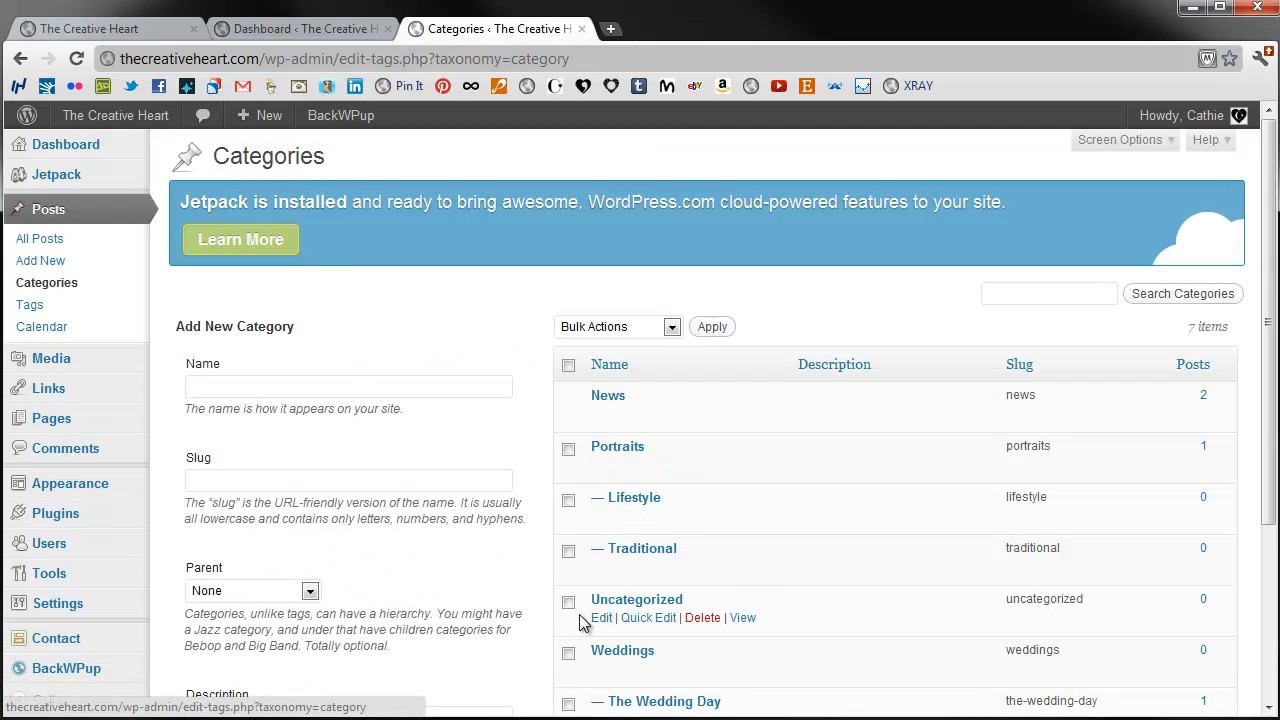
{"action": "left_click", "coordinate": [704, 619]}
{"action": "left_click", "coordinate": [546, 380]}
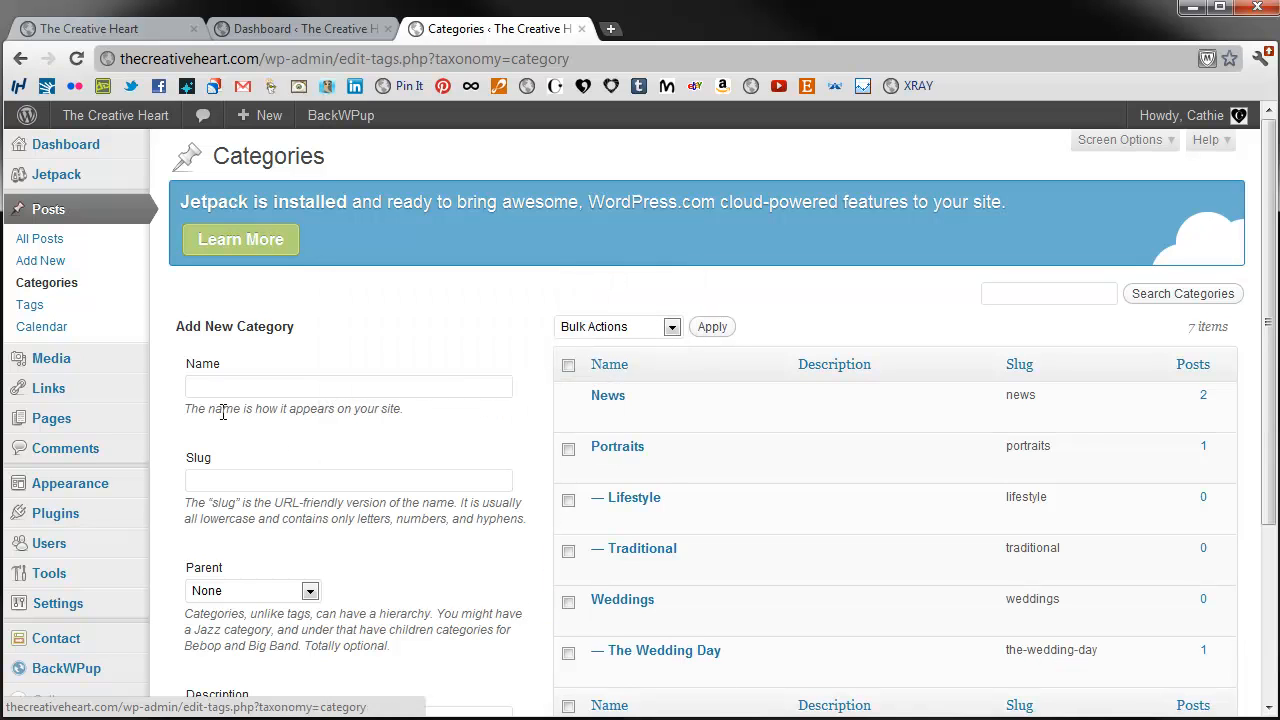
Add the categories Portraits, Lifestyle, Traditional, Weddings and The Wedding Day to the site's navigation menu.
{"action": "scroll", "coordinate": [178, 495], "scroll_direction": "down", "scroll_amount": 1}
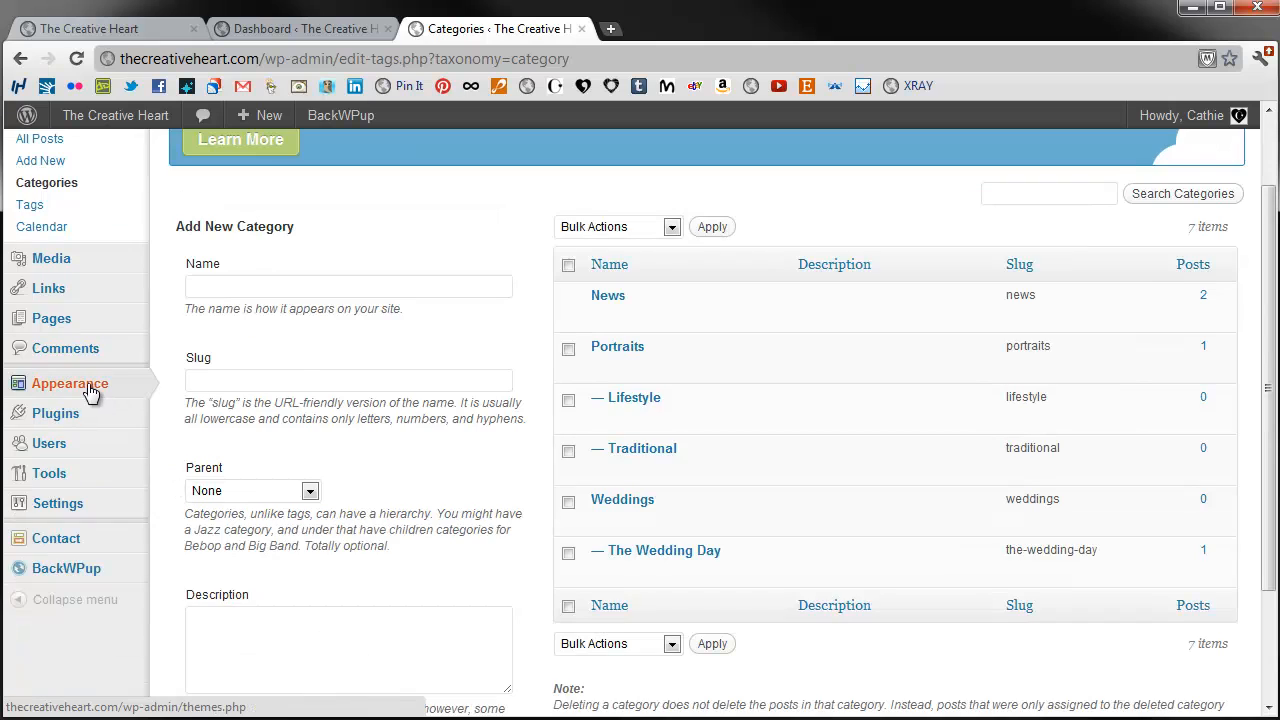
{"action": "mouse_move", "coordinate": [90, 392]}
{"action": "left_click", "coordinate": [197, 428]}
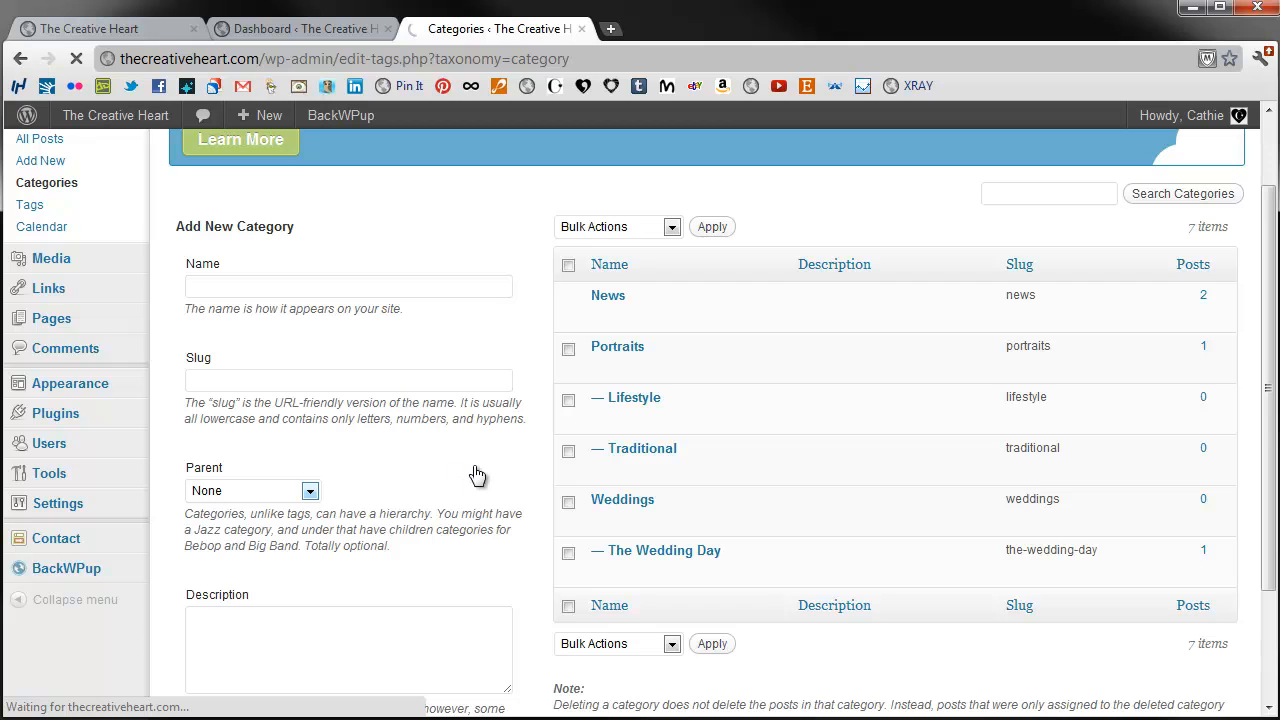
{"action": "scroll", "coordinate": [487, 468], "scroll_direction": "down", "scroll_amount": 5}
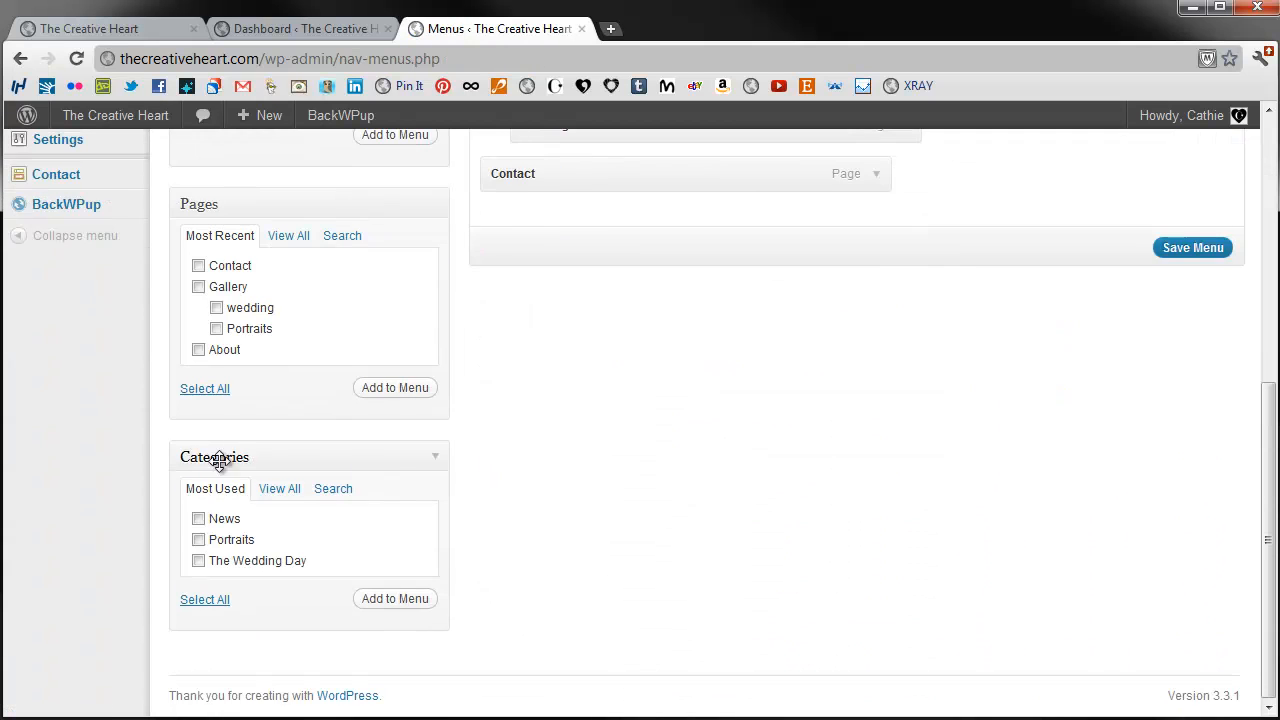
{"action": "left_click", "coordinate": [279, 488]}
{"action": "scroll", "coordinate": [505, 494], "scroll_direction": "down", "scroll_amount": 1}
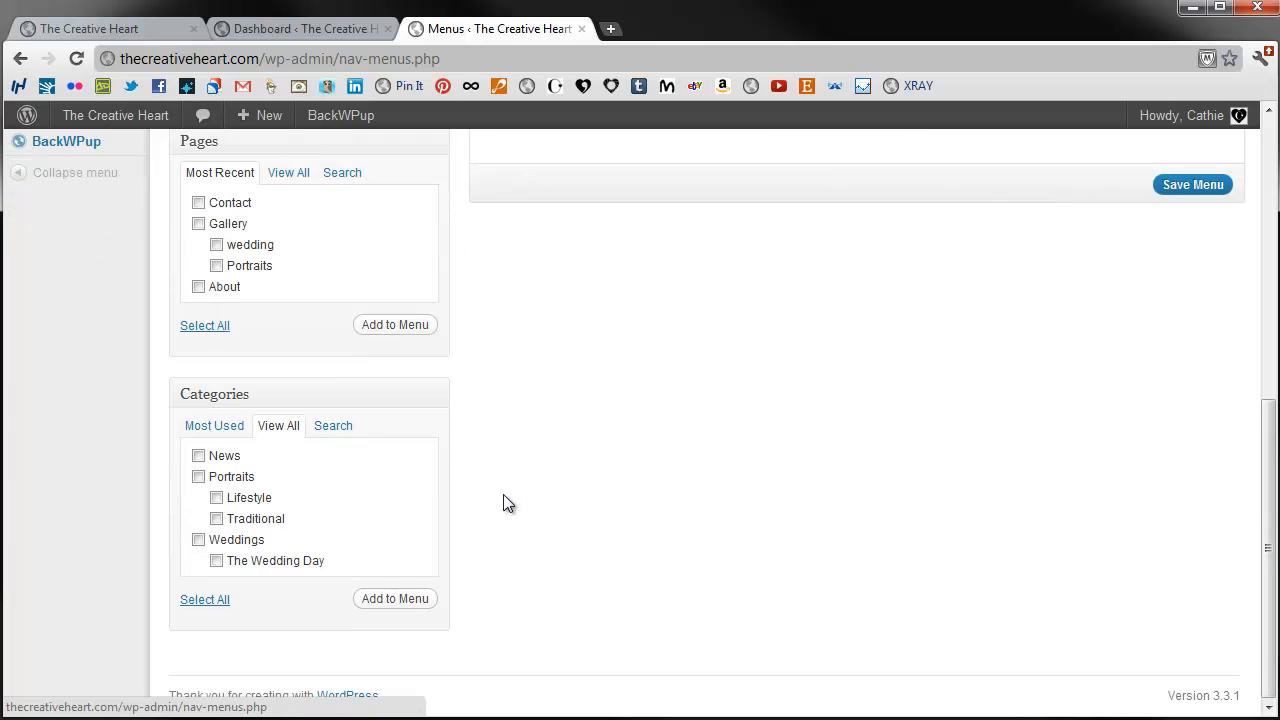
{"action": "left_click", "coordinate": [198, 477]}
{"action": "left_click", "coordinate": [216, 497]}
{"action": "left_click", "coordinate": [216, 518]}
{"action": "left_click", "coordinate": [198, 540]}
{"action": "left_click", "coordinate": [216, 561]}
{"action": "scroll", "coordinate": [693, 512], "scroll_direction": "up", "scroll_amount": 3}
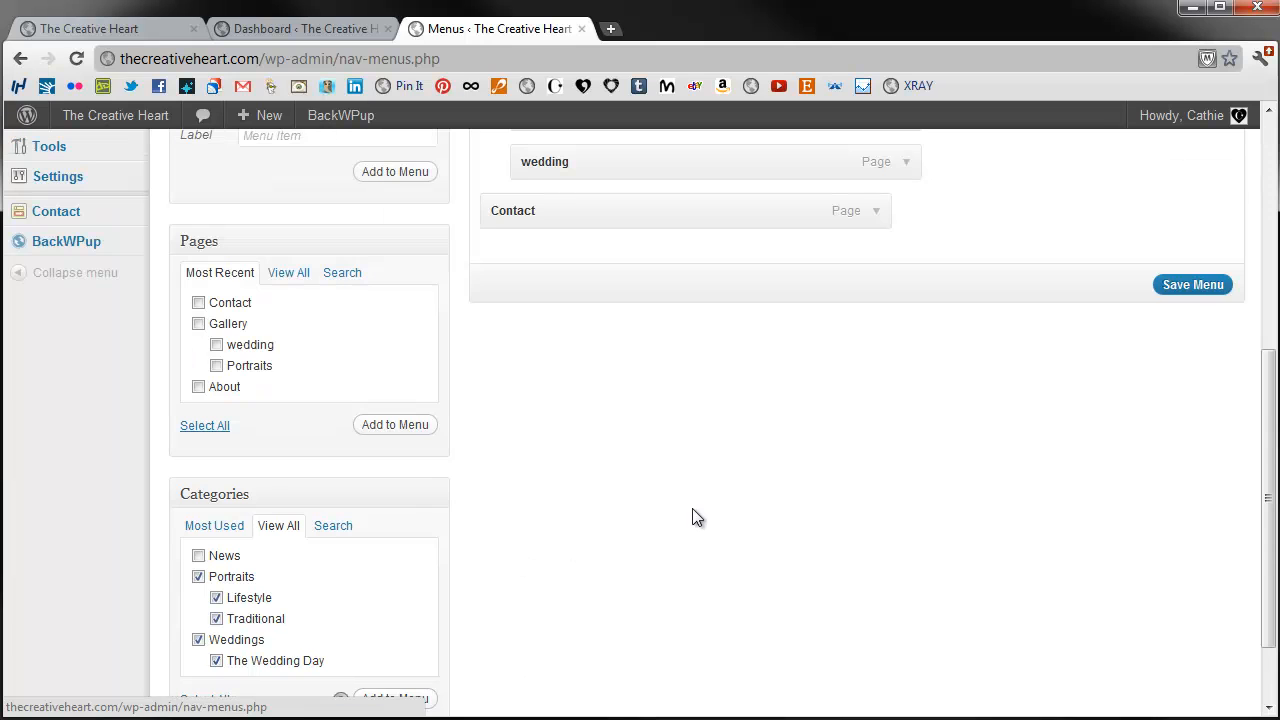
Move Contact to the end of the menu and place the Portraits category before Gallery, with Lifestyle and Traditional nested under it.
{"action": "scroll", "coordinate": [693, 512], "scroll_direction": "down", "scroll_amount": 1}
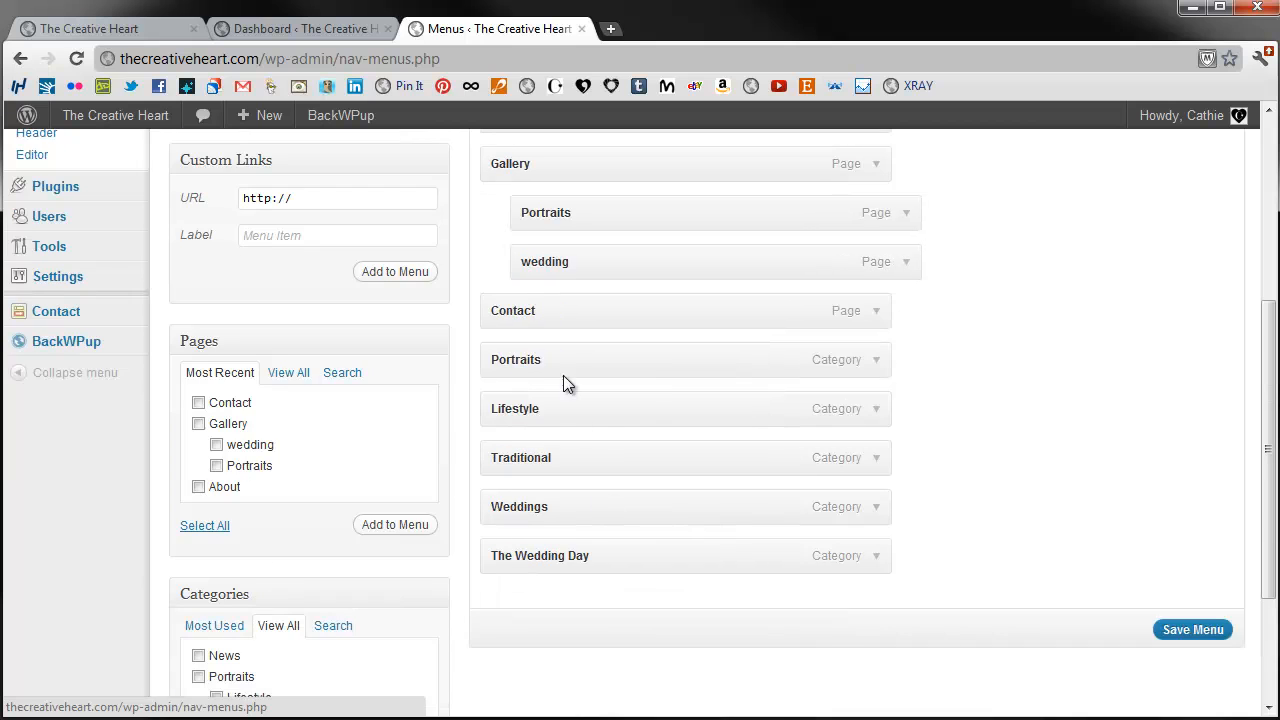
{"action": "left_click_drag", "start_coordinate": [543, 310], "coordinate": [551, 566]}
{"action": "scroll", "coordinate": [622, 420], "scroll_direction": "up", "scroll_amount": 1}
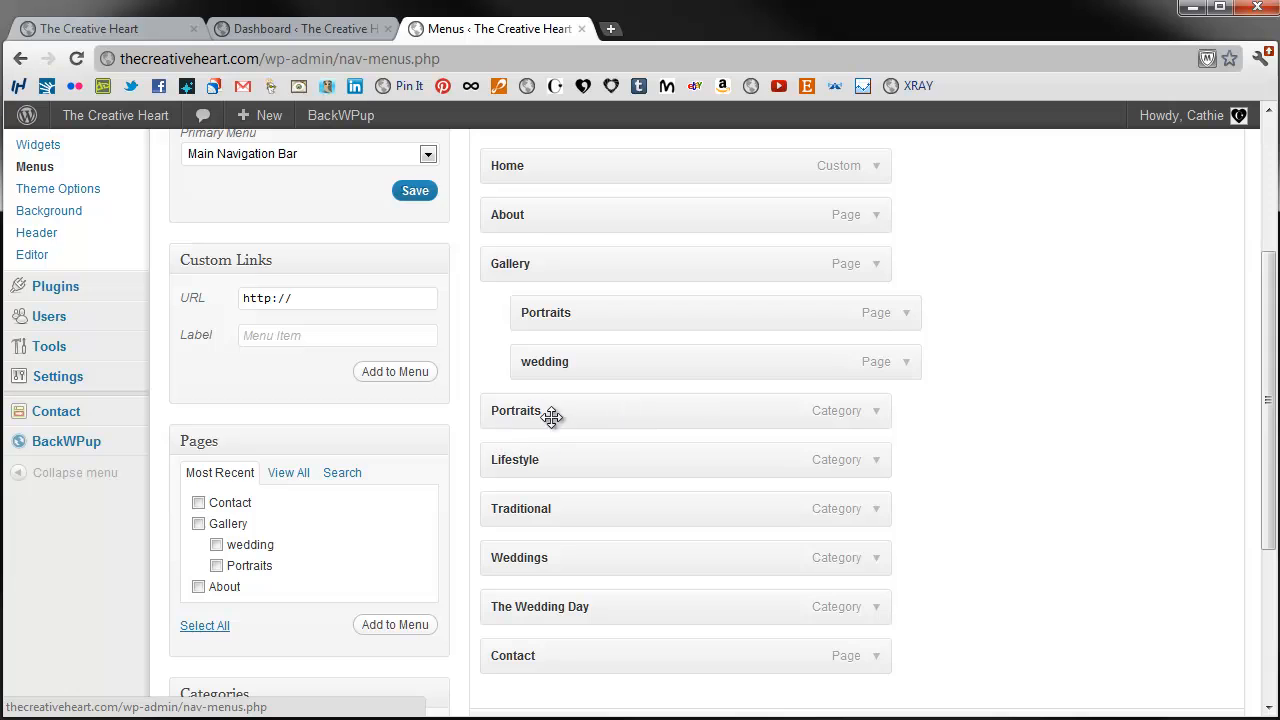
{"action": "left_click_drag", "start_coordinate": [543, 417], "coordinate": [525, 263]}
{"action": "left_click_drag", "start_coordinate": [516, 462], "coordinate": [545, 292]}
{"action": "left_click_drag", "start_coordinate": [537, 509], "coordinate": [564, 352]}
Place the Weddings category before Gallery with The Wedding Day nested under it, and save the menu.
{"action": "left_click_drag", "start_coordinate": [526, 560], "coordinate": [524, 408]}
{"action": "left_click_drag", "start_coordinate": [560, 600], "coordinate": [547, 447]}
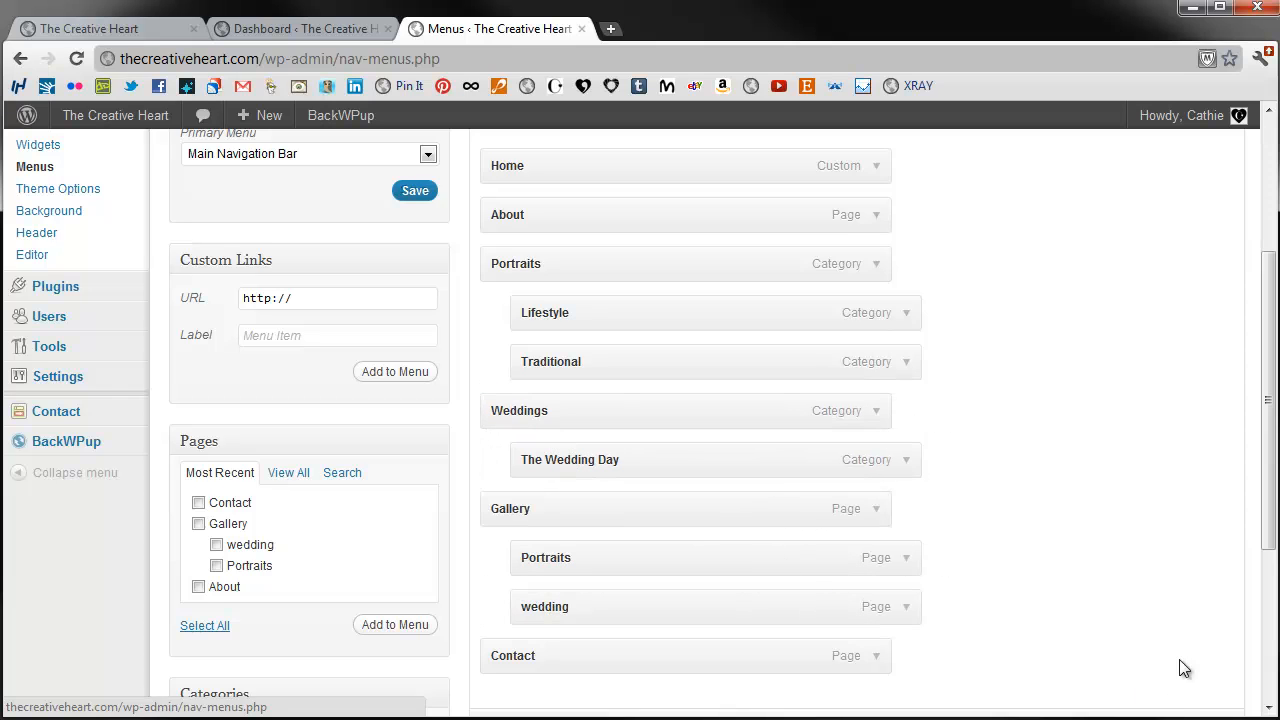
{"action": "scroll", "coordinate": [1104, 596], "scroll_direction": "down", "scroll_amount": 3}
{"action": "left_click", "coordinate": [1166, 436]}
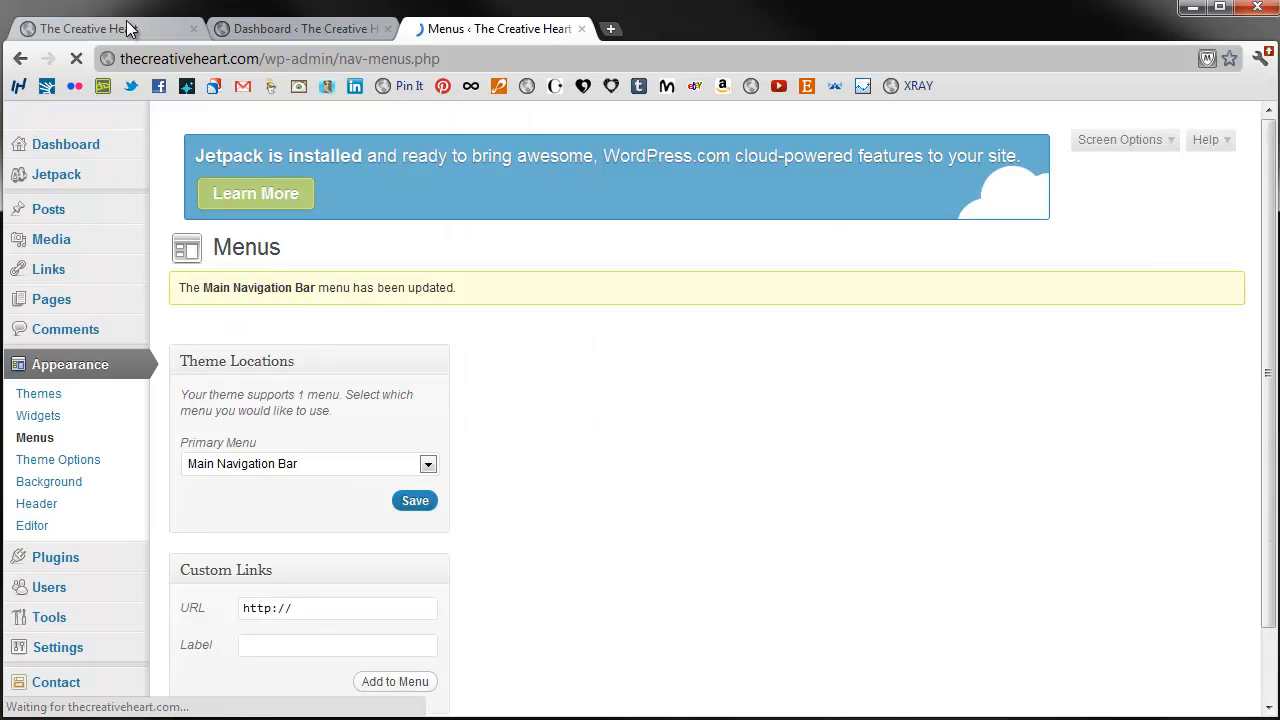
Reload the live homepage and check the submenus of Portraits and Weddings in the navigation bar.
{"action": "left_click", "coordinate": [128, 28]}
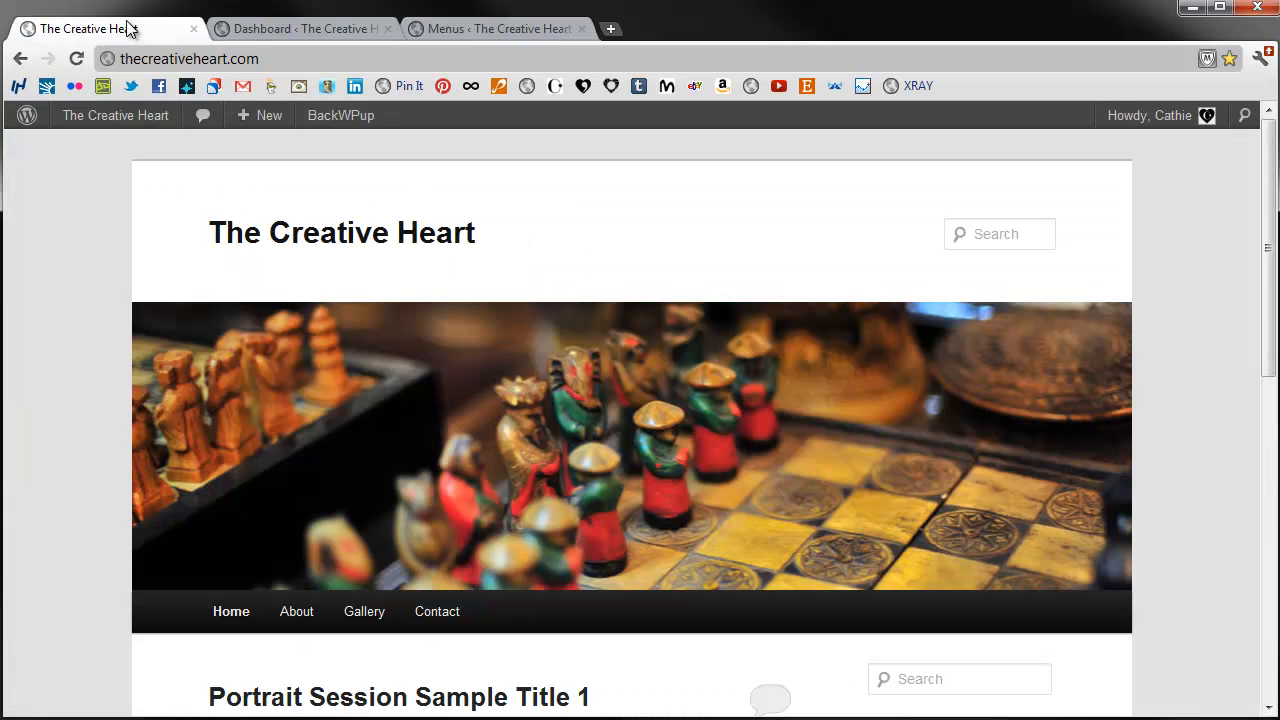
{"action": "left_click", "coordinate": [77, 57]}
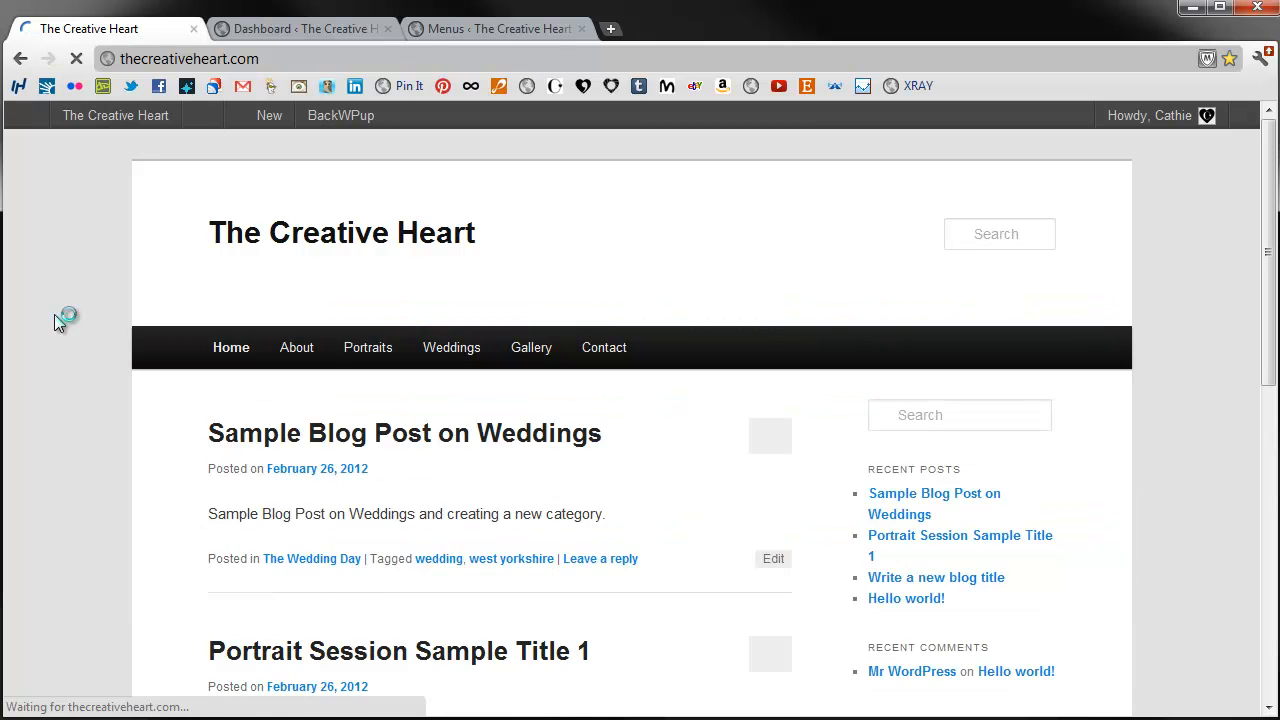
{"action": "scroll", "coordinate": [55, 315], "scroll_direction": "down", "scroll_amount": 2}
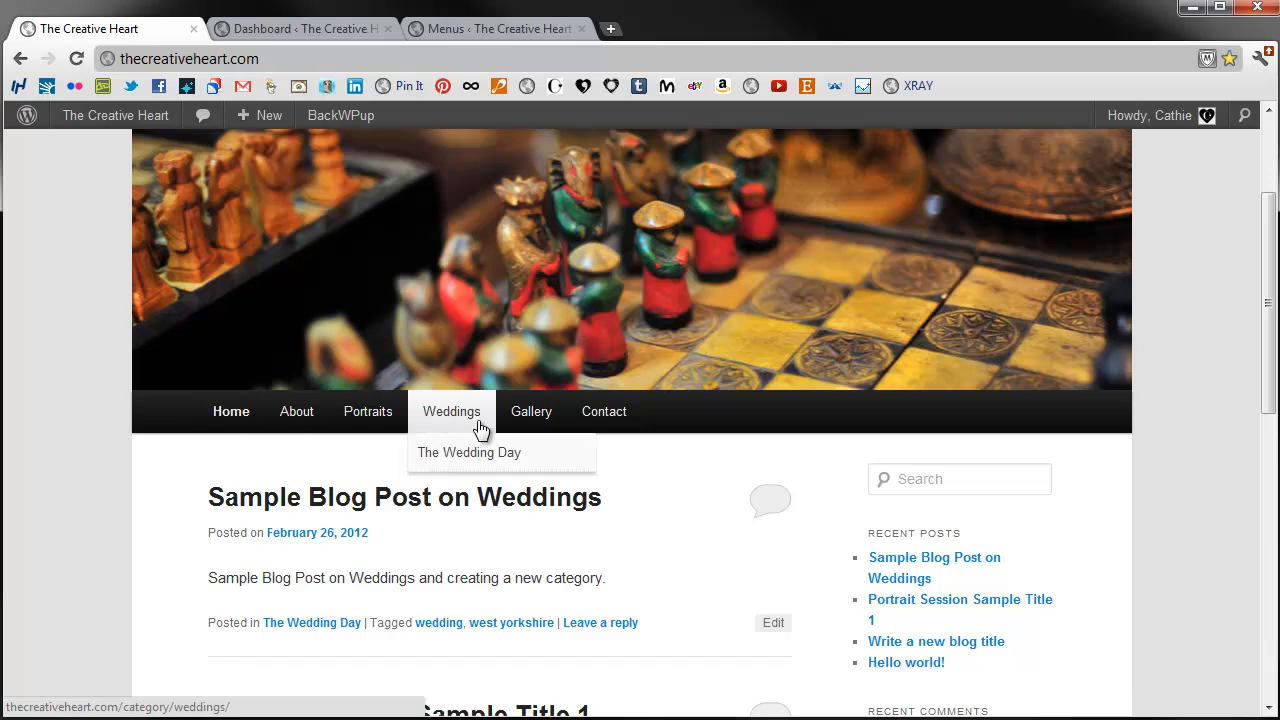
{"action": "mouse_move", "coordinate": [380, 408]}
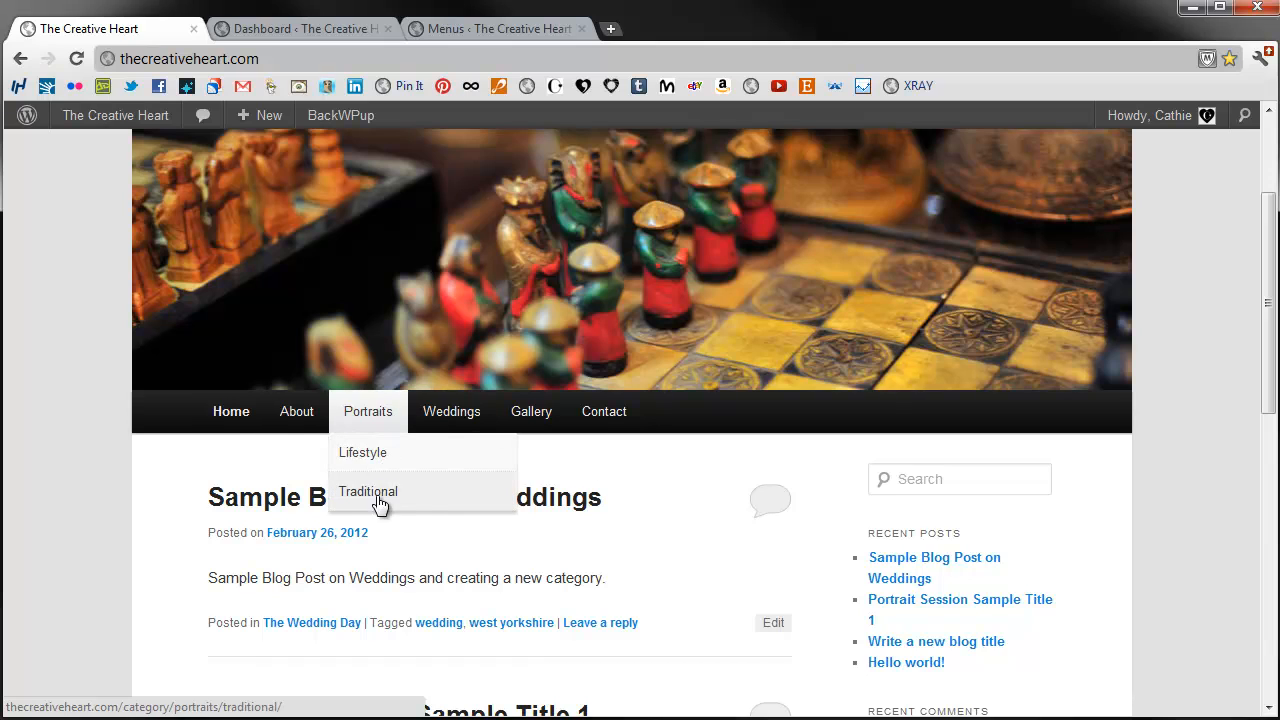
{"action": "mouse_move", "coordinate": [547, 425]}
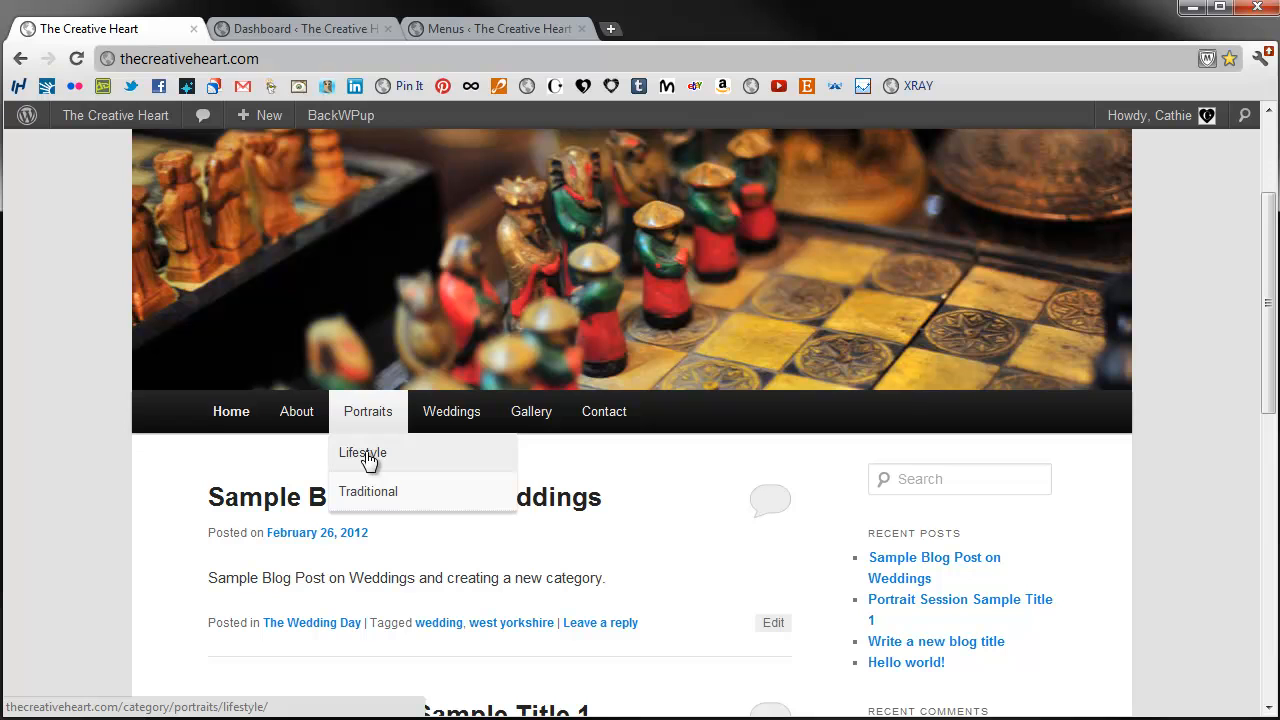
View the Lifestyle category archive and the Portraits category archive on the live site.
{"action": "left_click", "coordinate": [362, 453]}
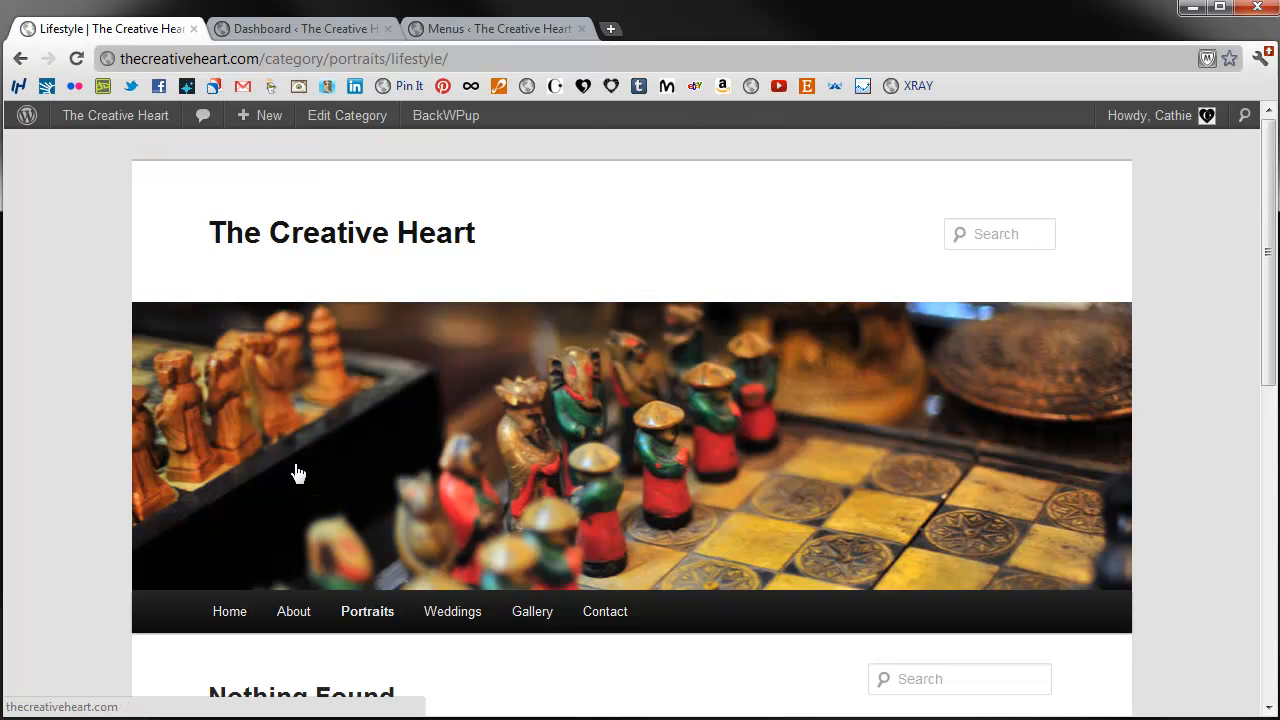
{"action": "scroll", "coordinate": [316, 444], "scroll_direction": "down", "scroll_amount": 3}
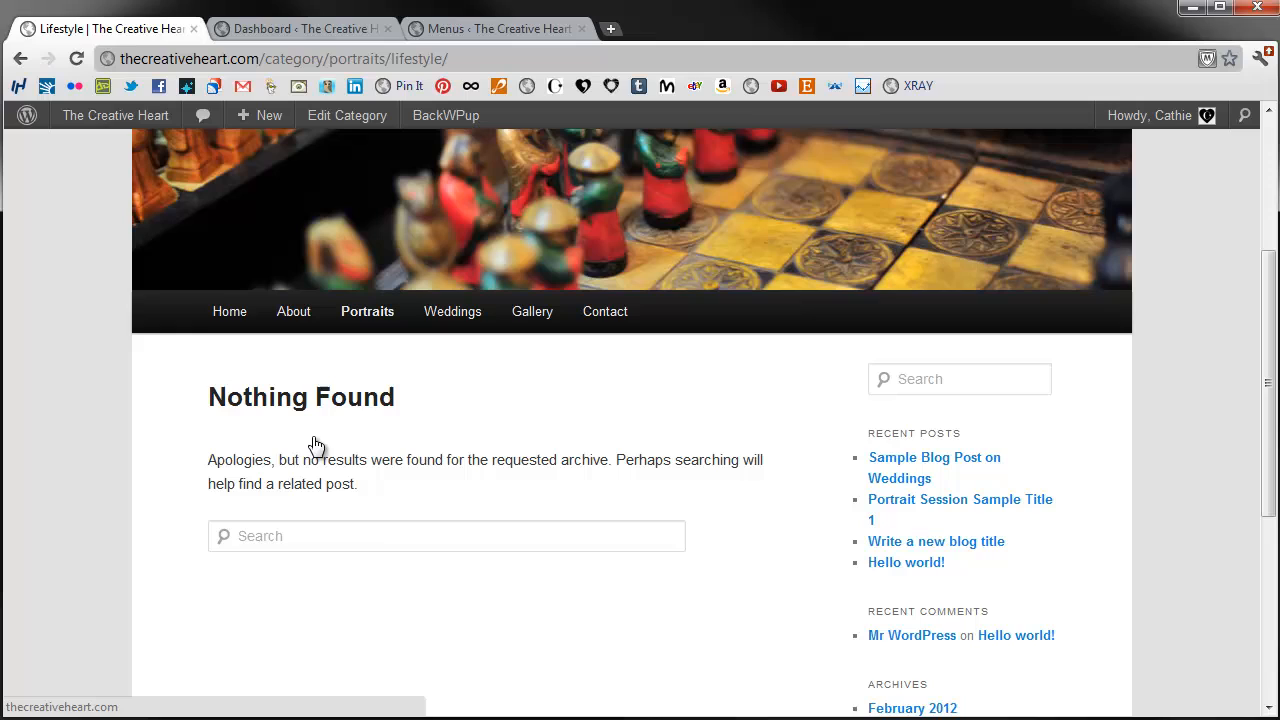
{"action": "left_click", "coordinate": [355, 316]}
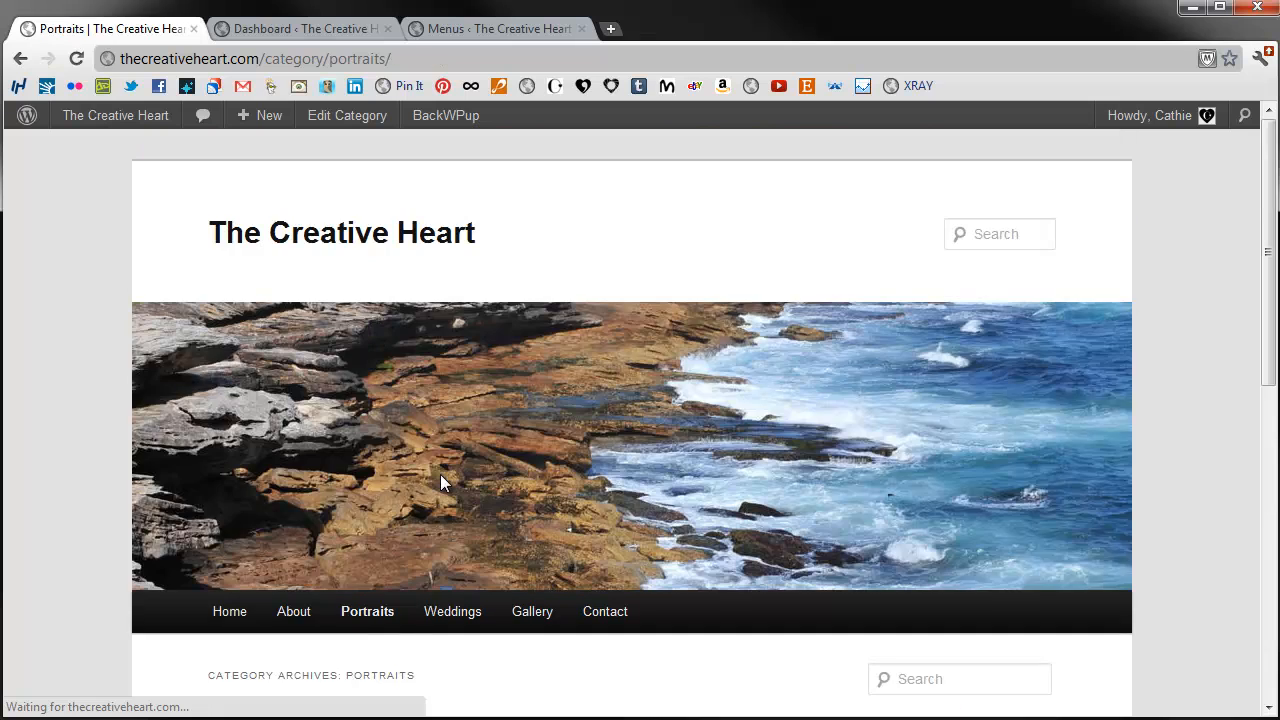
{"action": "scroll", "coordinate": [442, 480], "scroll_direction": "down", "scroll_amount": 4}
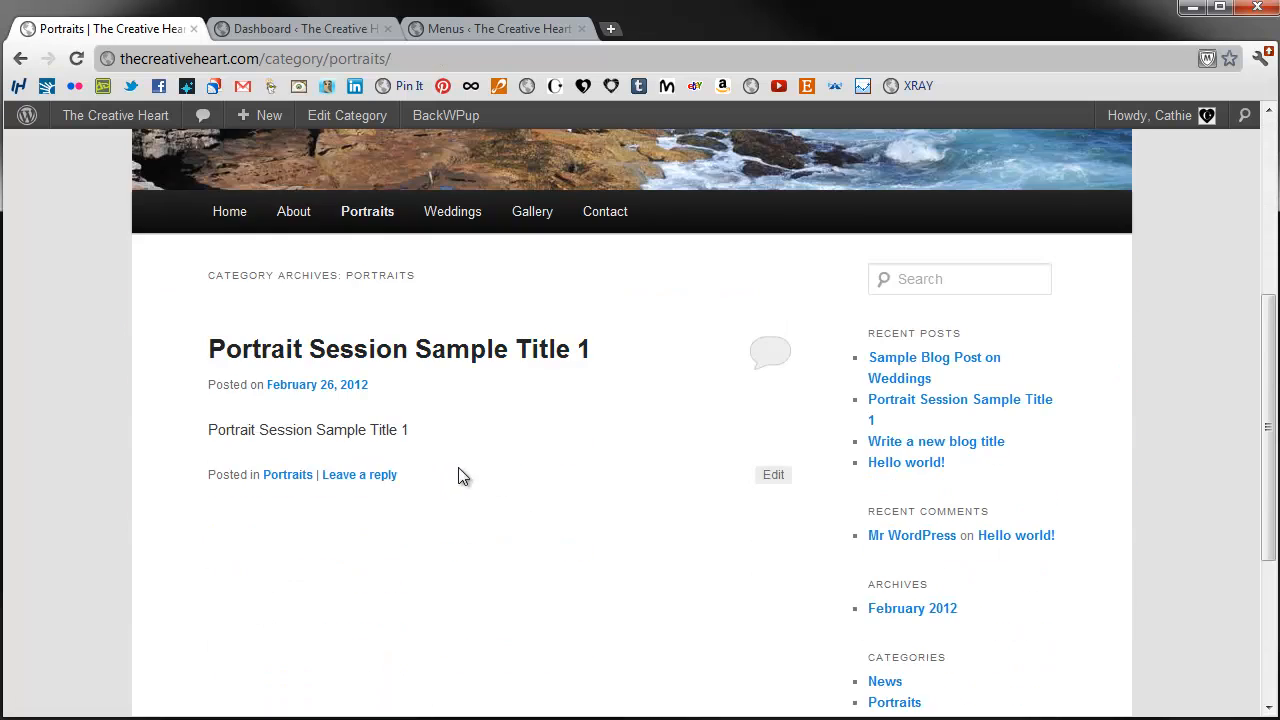
Open the post Portrait Session Sample Title 1 from the Portraits archive and review its page.
{"action": "left_click", "coordinate": [452, 366]}
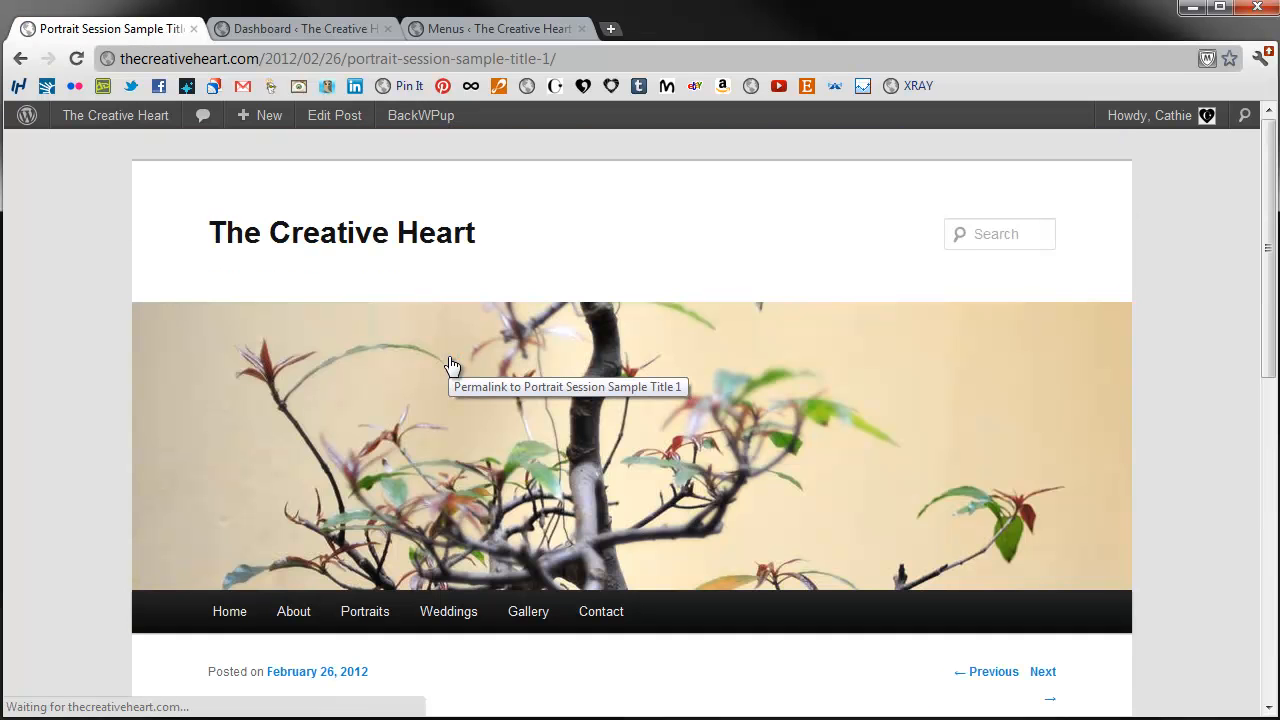
{"action": "left_click", "coordinate": [22, 57]}
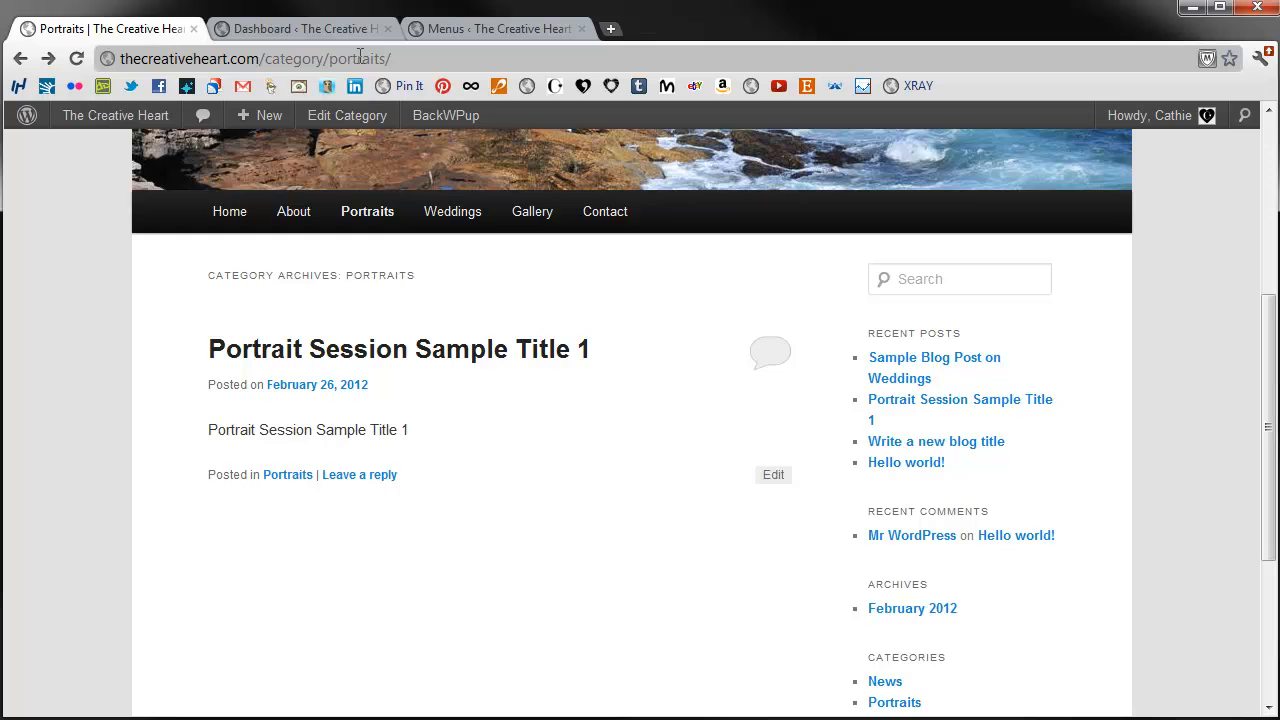
{"action": "left_click", "coordinate": [420, 363]}
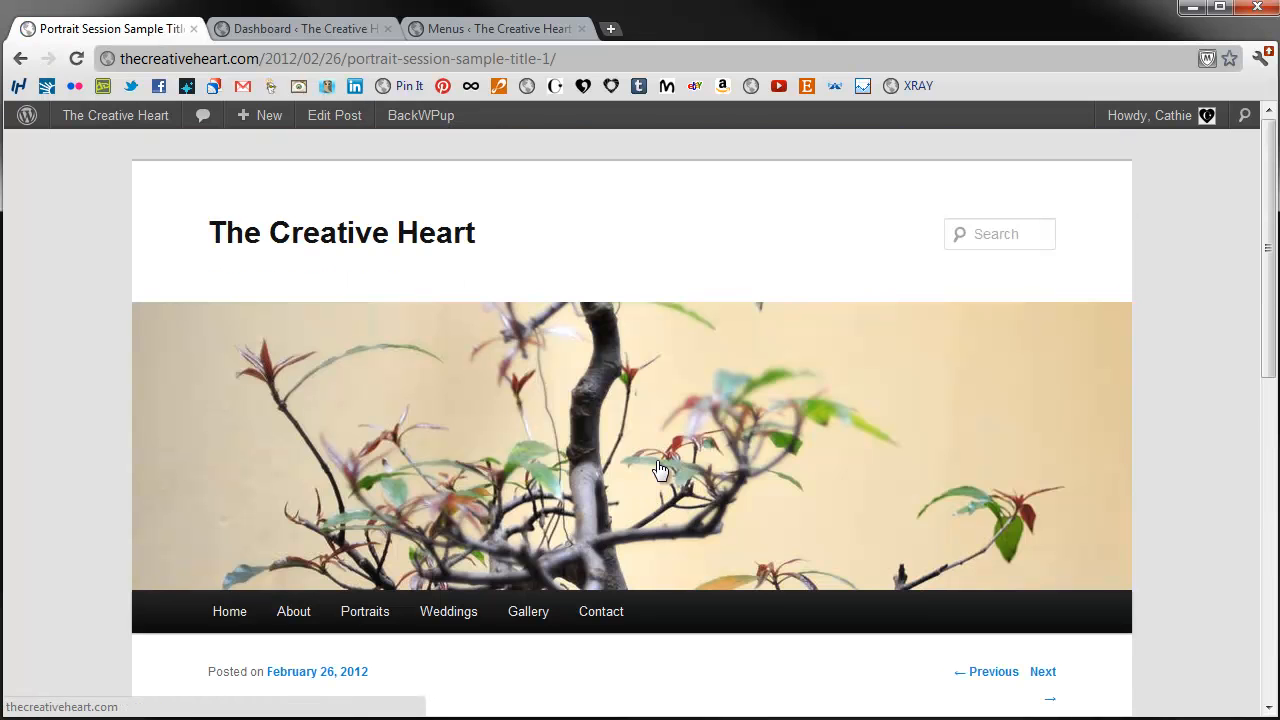
{"action": "scroll", "coordinate": [657, 471], "scroll_direction": "down", "scroll_amount": 5}
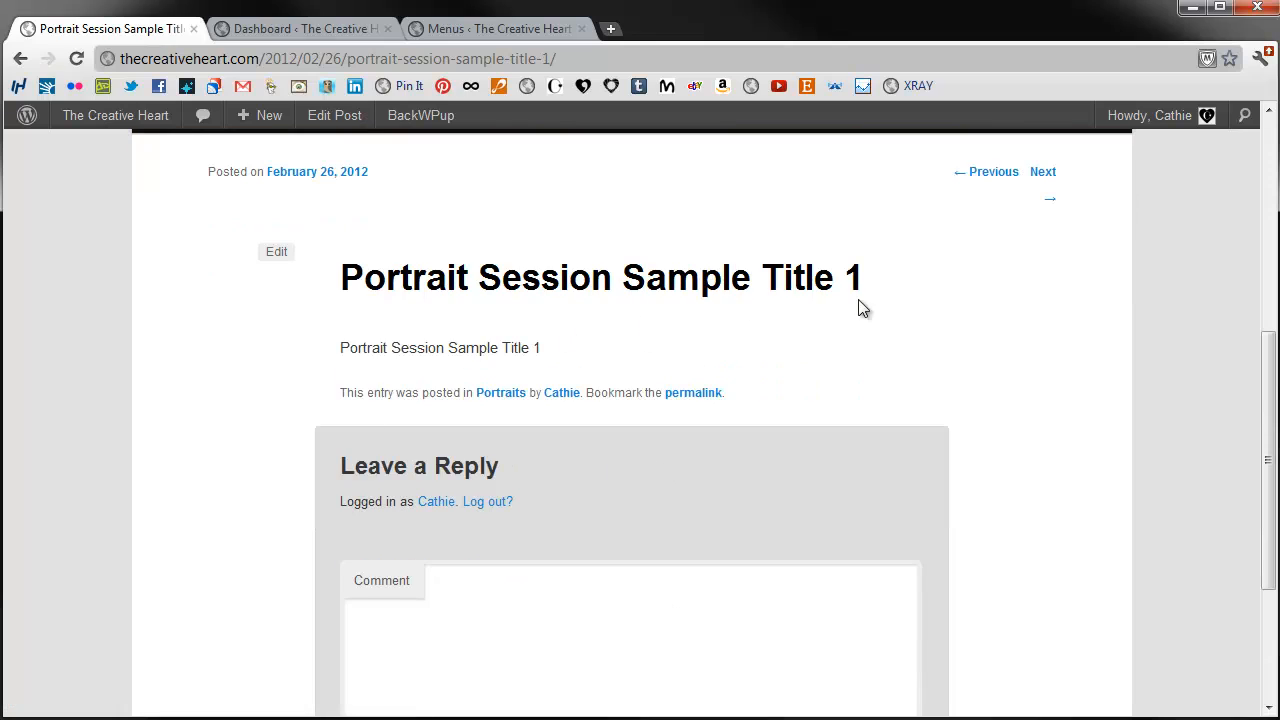
{"action": "scroll", "coordinate": [808, 375], "scroll_direction": "down", "scroll_amount": 1}
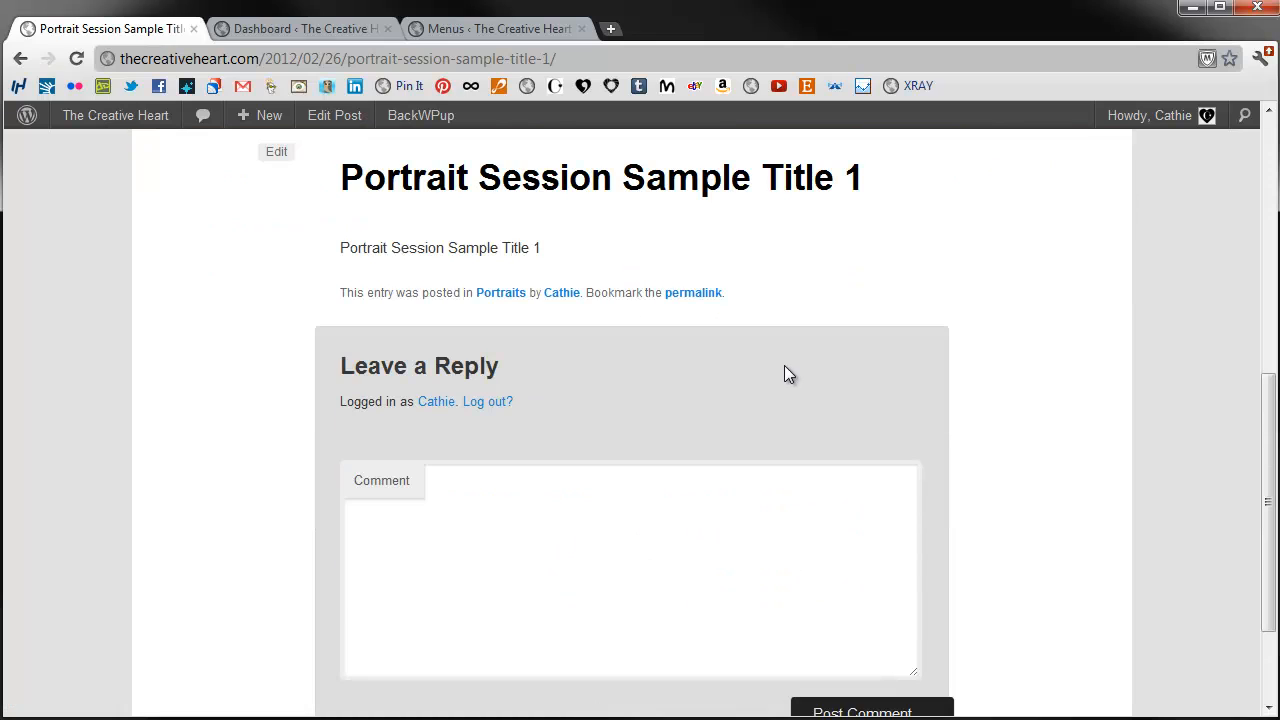
Return to the site's dashboard and bring up the post management options.
{"action": "left_click", "coordinate": [266, 36]}
{"action": "mouse_move", "coordinate": [86, 266]}
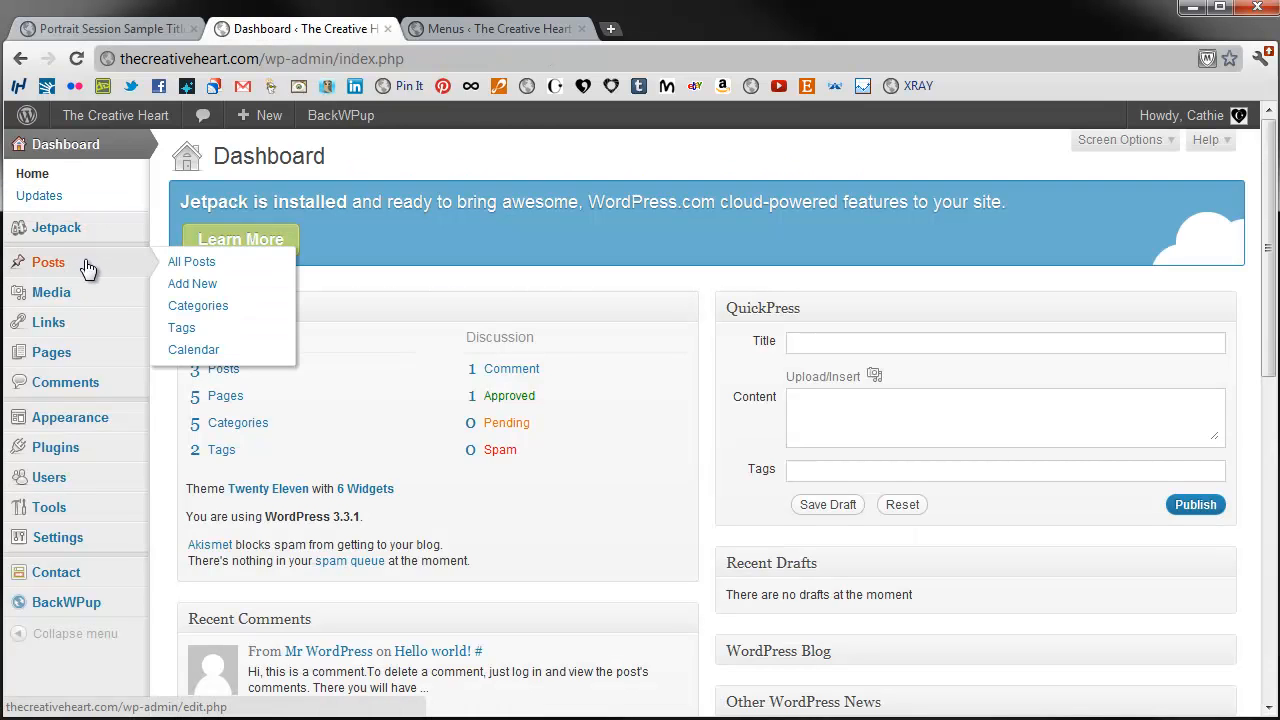